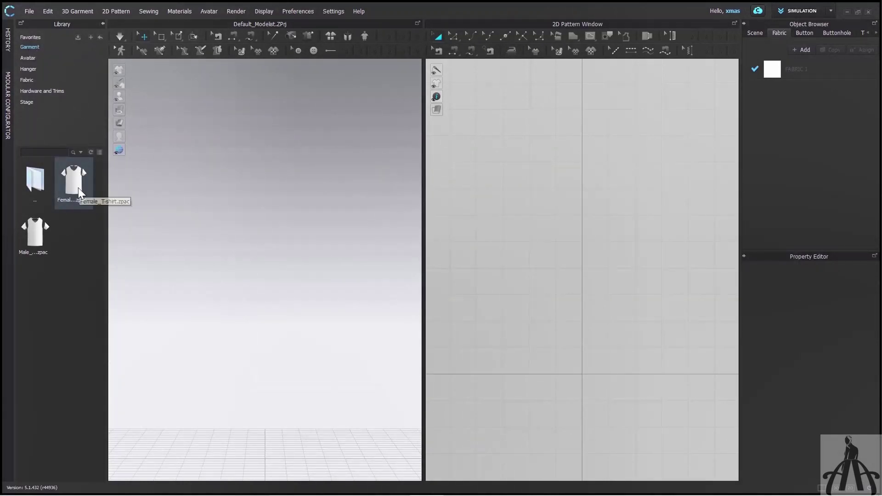
- Load the Female_T-shirt.zpac garment from the library into the 3D scene
{"action": "left_click_drag", "start_coordinate": [78, 187], "coordinate": [227, 249]}
{"action": "left_click_drag", "start_coordinate": [253, 220], "coordinate": [252, 219]}
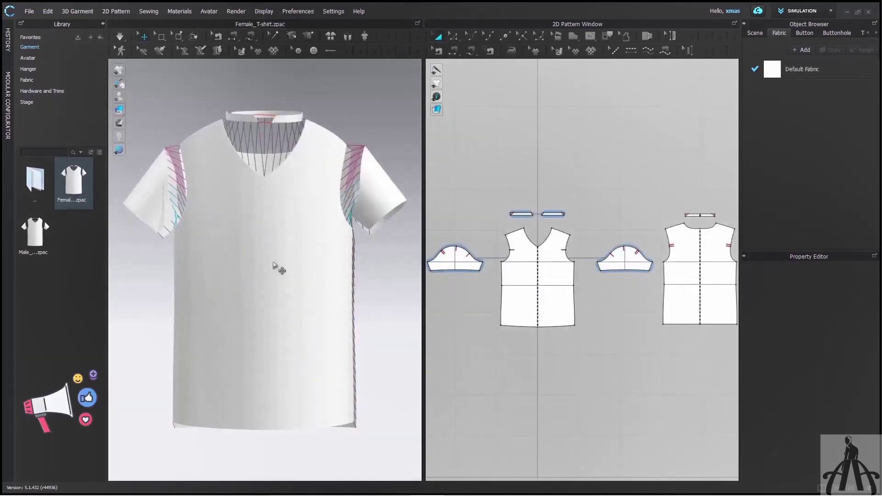
{"action": "scroll", "coordinate": [276, 267], "scroll_direction": "down", "scroll_amount": 4}
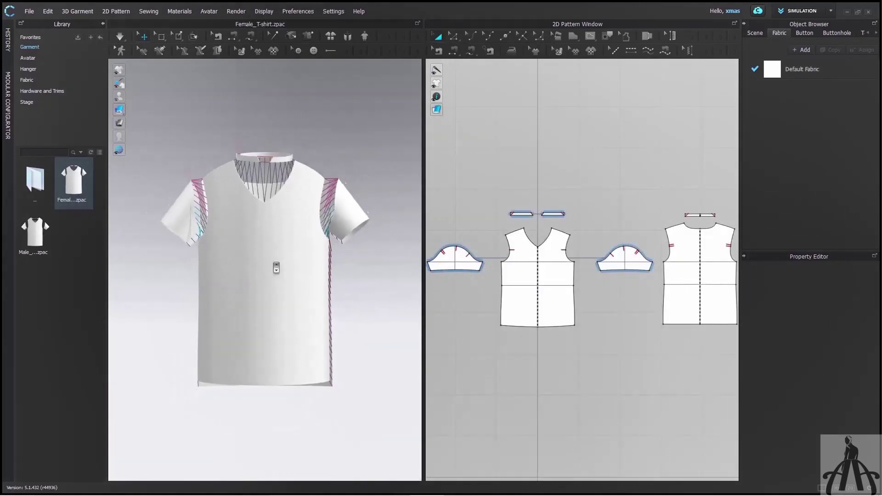
{"action": "scroll", "coordinate": [276, 268], "scroll_direction": "down", "scroll_amount": 2}
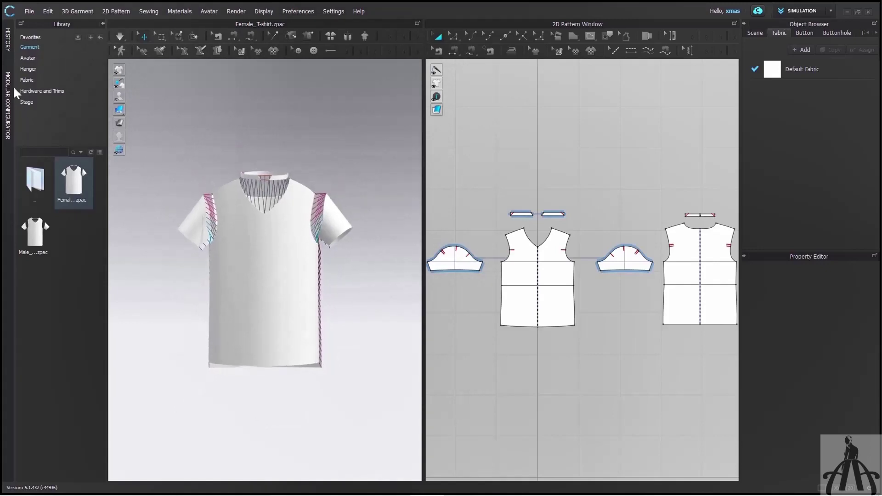
- Add the female FV1 avatar to the scene and simulate the T-shirt onto it
{"action": "left_click", "coordinate": [37, 57]}
{"action": "double_click", "coordinate": [75, 179]}
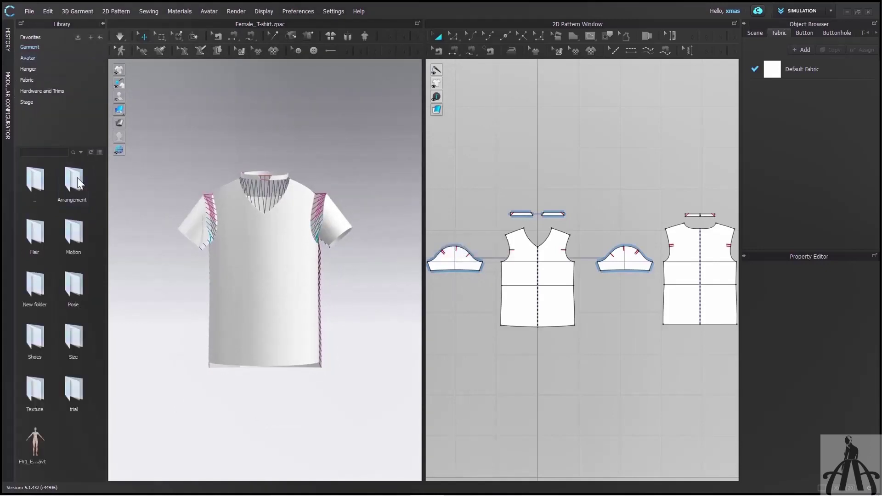
{"action": "mouse_move", "coordinate": [46, 440]}
{"action": "left_click_drag", "start_coordinate": [46, 440], "coordinate": [284, 391]}
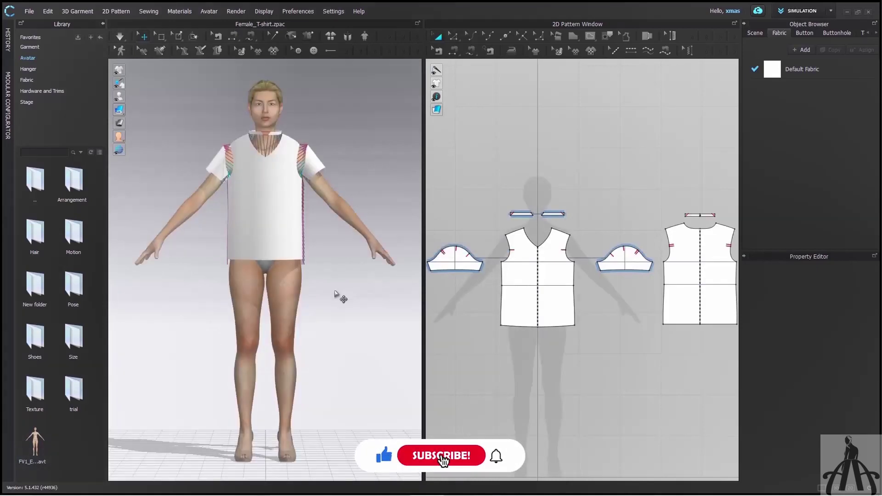
{"action": "right_click", "coordinate": [341, 304]}
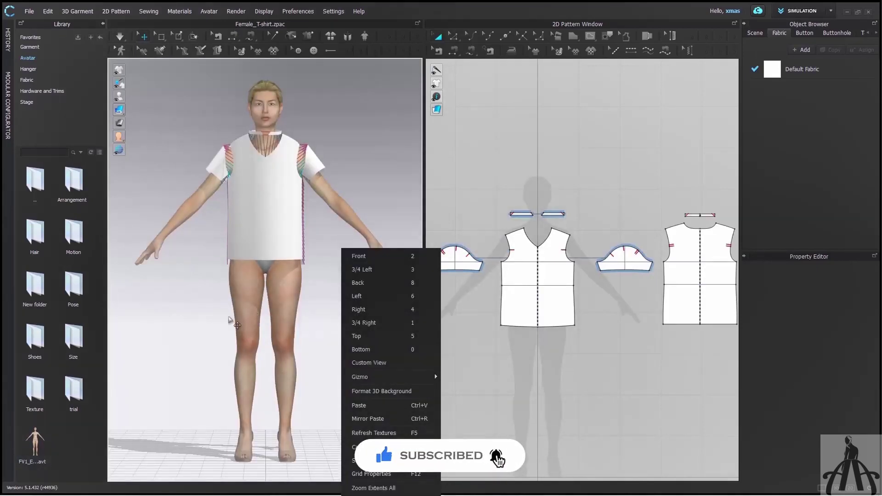
{"action": "left_click", "coordinate": [232, 319]}
{"action": "key", "text": "space"}
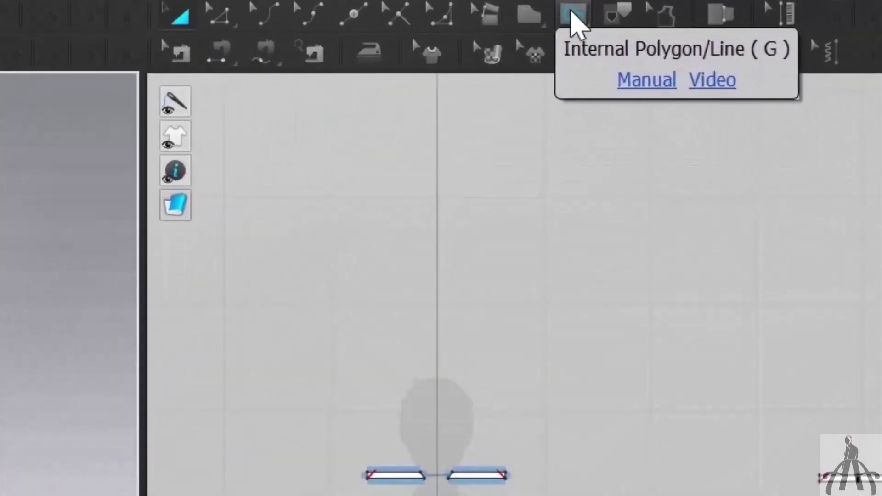
- Draw a V-shaped internal line on the front piece, from one armhole notch through the chest line's centre to the opposite armhole notch
{"action": "left_click", "coordinate": [591, 36]}
{"action": "left_click", "coordinate": [616, 48]}
{"action": "scroll", "coordinate": [580, 269], "scroll_direction": "up", "scroll_amount": 3}
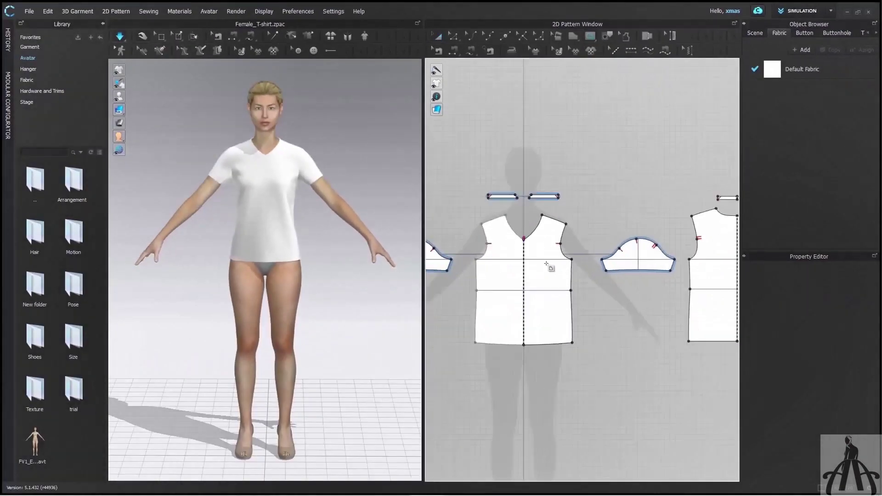
{"action": "scroll", "coordinate": [547, 264], "scroll_direction": "up", "scroll_amount": 2}
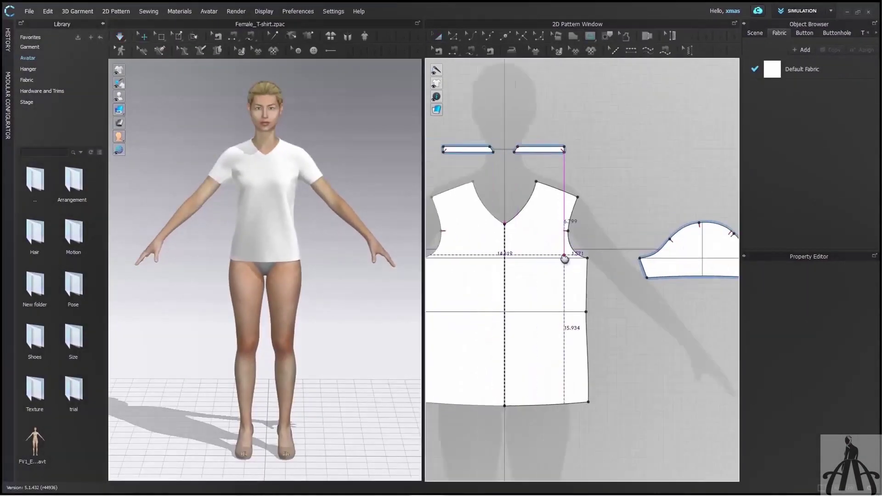
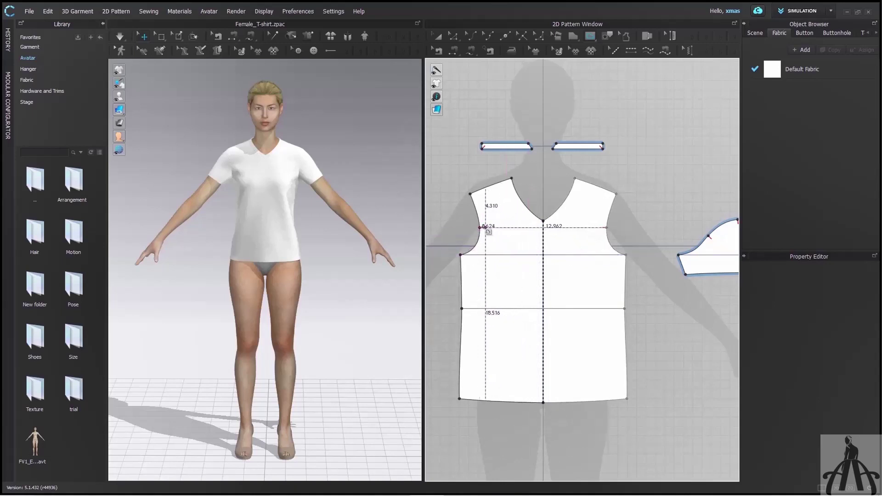
{"action": "left_click", "coordinate": [479, 227]}
{"action": "left_click", "coordinate": [543, 254]}
{"action": "left_click", "coordinate": [605, 229]}
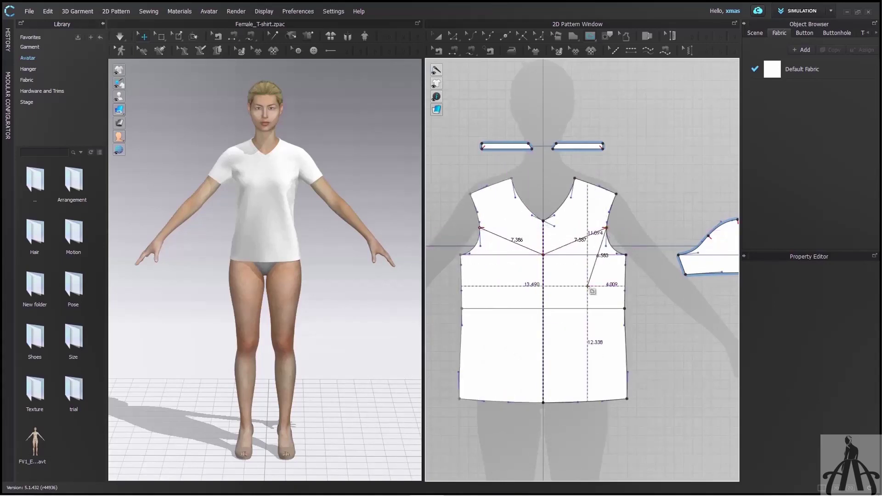
{"action": "double_click", "coordinate": [582, 282]}
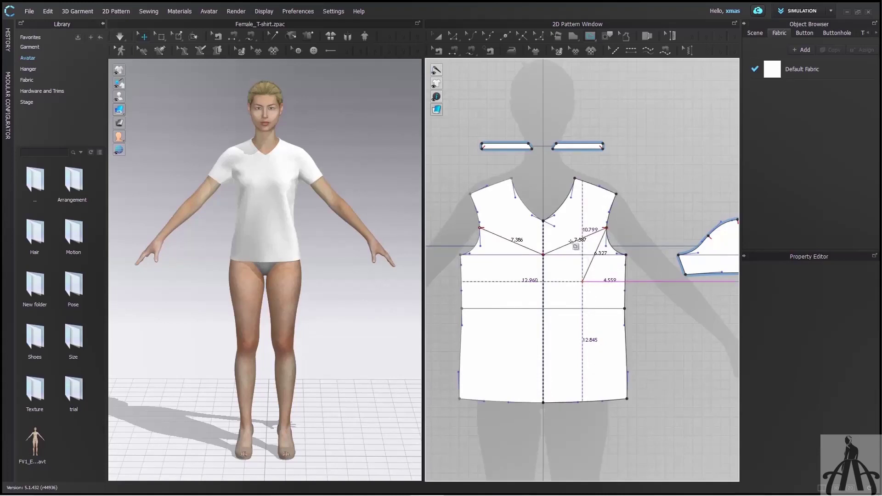
- Select the left half of the V-shaped internal line with Edit Pattern to check its length
{"action": "left_click", "coordinate": [453, 38]}
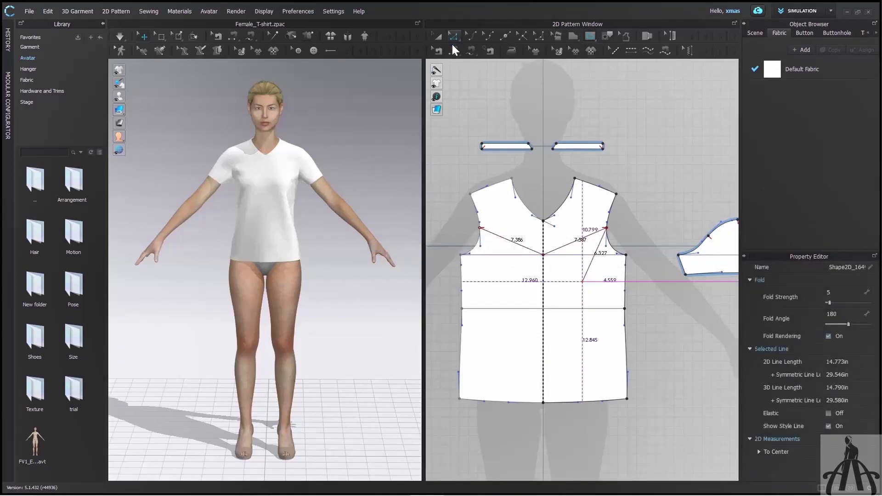
{"action": "left_click", "coordinate": [453, 45]}
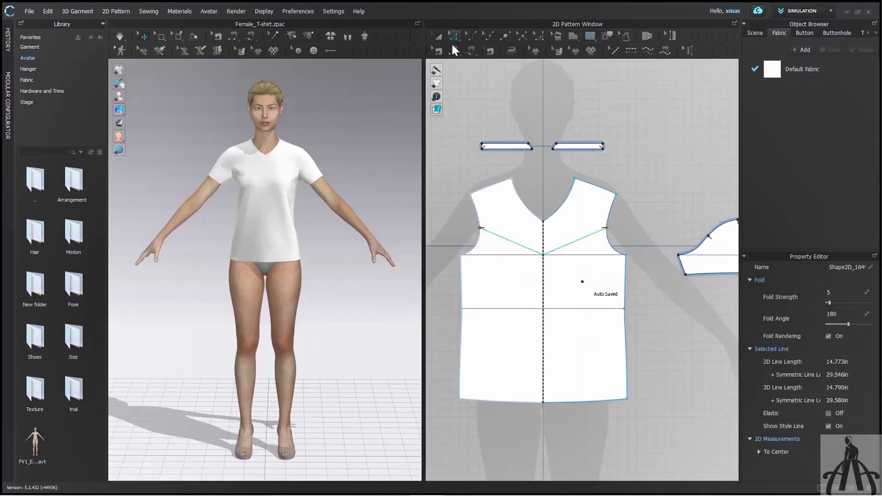
{"action": "left_click", "coordinate": [513, 243]}
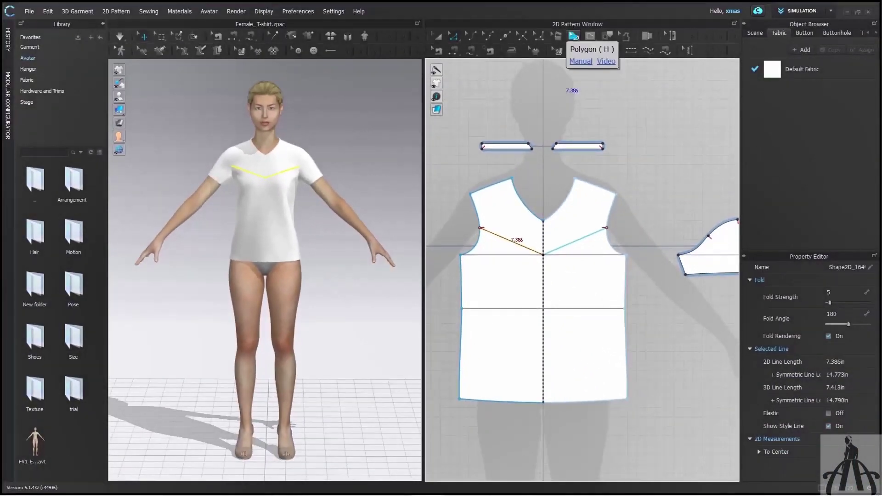
- Create a rectangular strip pattern 23 in wide and 1.5 in high above the front piece
{"action": "left_click_drag", "start_coordinate": [573, 37], "coordinate": [586, 63]}
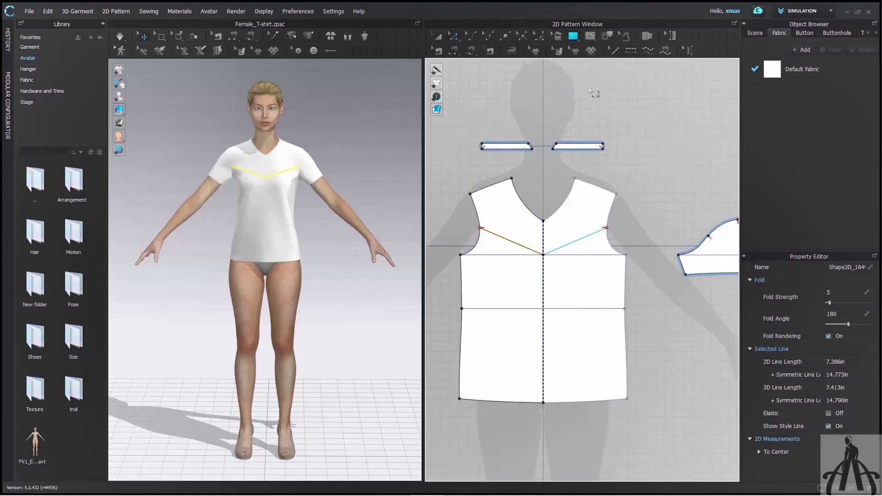
{"action": "middle_click_drag", "start_coordinate": [585, 104], "coordinate": [613, 259]}
{"action": "left_click", "coordinate": [482, 128]}
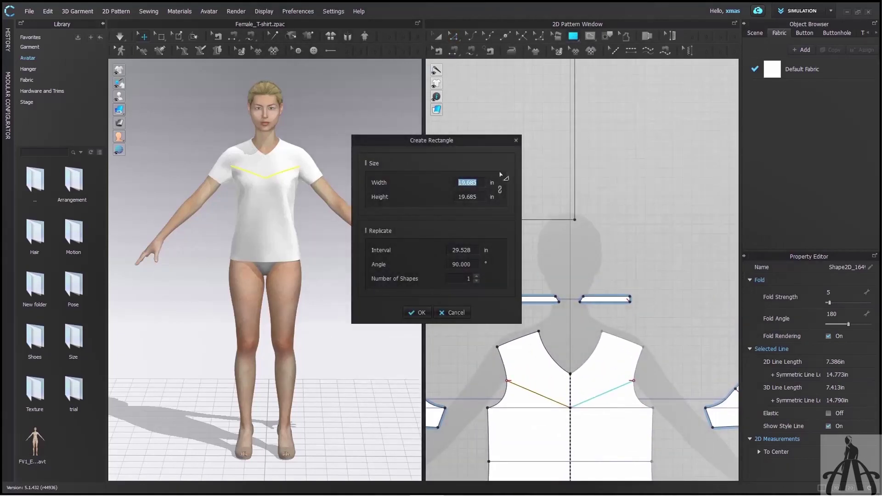
{"action": "left_click_drag", "start_coordinate": [480, 138], "coordinate": [423, 106]}
{"action": "type", "text": "20"}
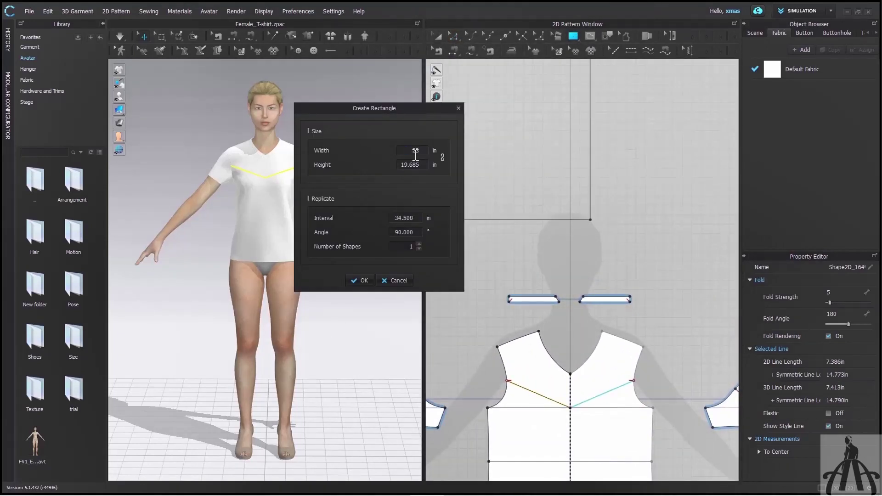
{"action": "left_click", "coordinate": [415, 164]}
{"action": "key", "text": "BackSpace"}
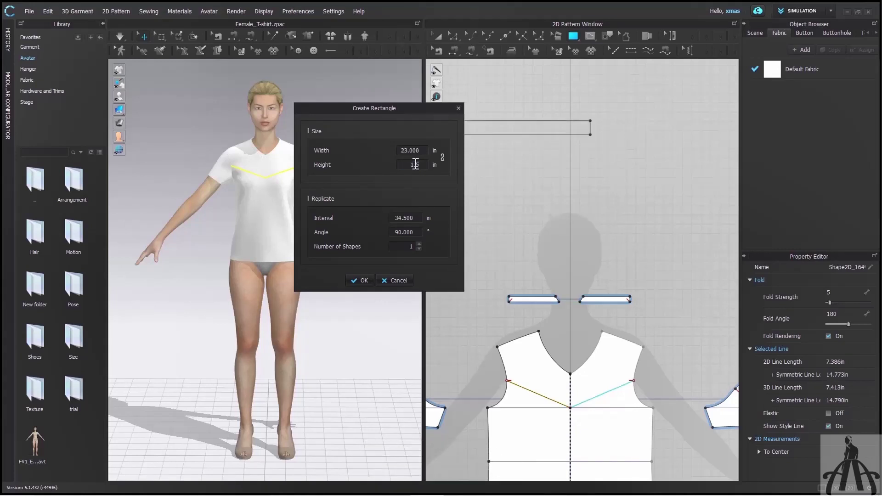
{"action": "key", "text": "Return"}
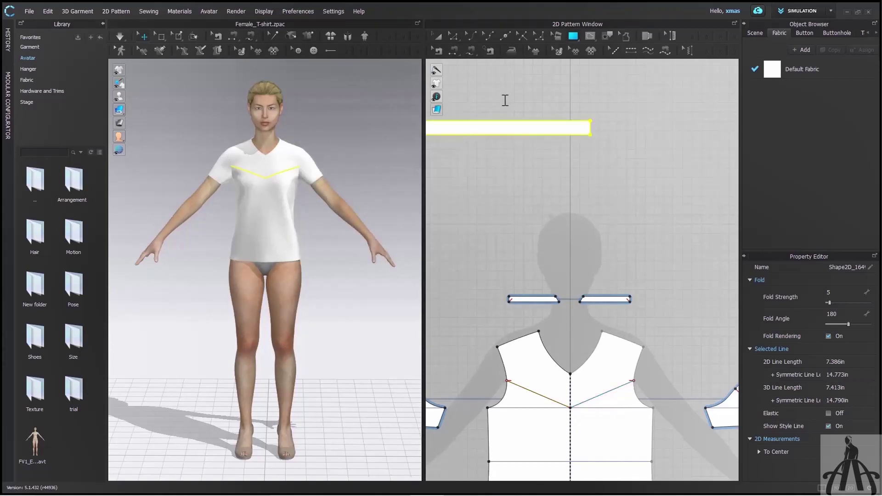
- Sew the strip's upper long edge to the left half of the V-shaped line and simulate it
{"action": "left_click", "coordinate": [483, 128]}
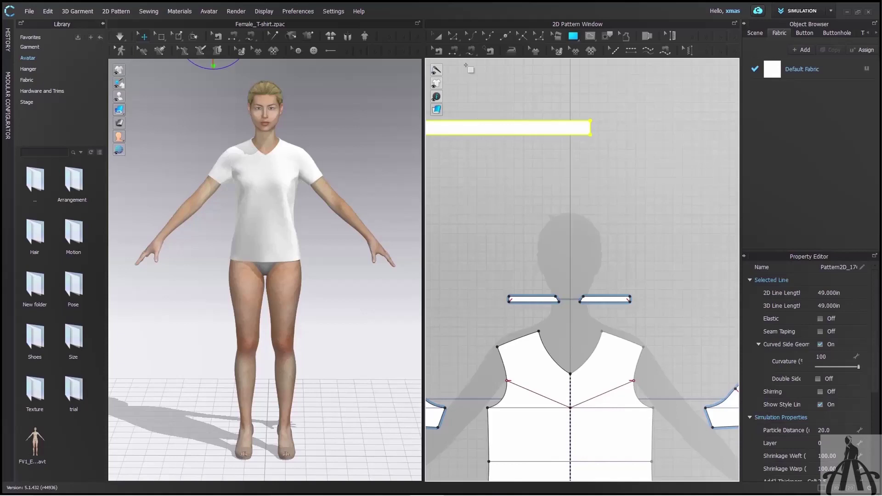
{"action": "scroll", "coordinate": [452, 86], "scroll_direction": "down", "scroll_amount": 3}
{"action": "left_click", "coordinate": [452, 52]}
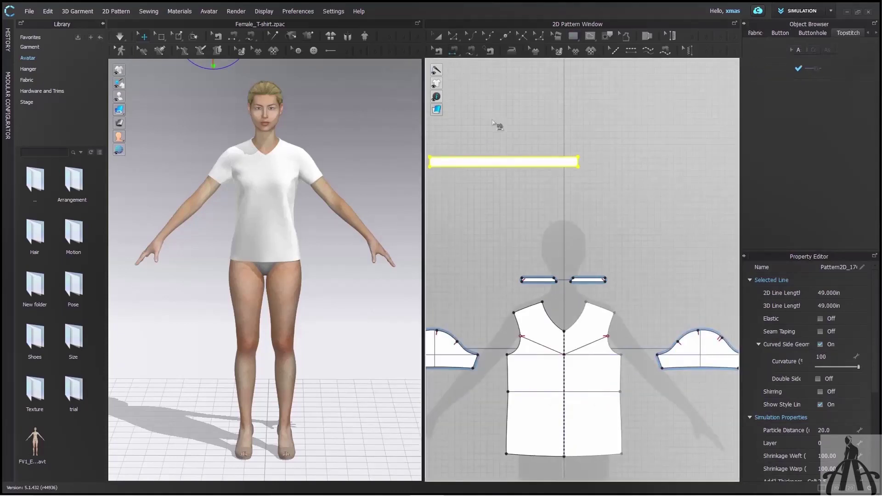
{"action": "left_click", "coordinate": [505, 157]}
{"action": "left_click", "coordinate": [542, 346]}
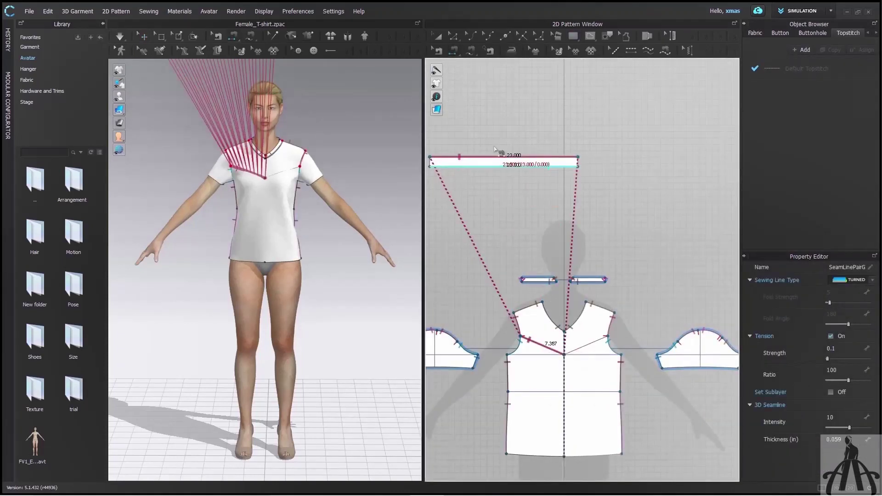
{"action": "key", "text": "space"}
{"action": "scroll", "coordinate": [254, 130], "scroll_direction": "up", "scroll_amount": 4}
{"action": "middle_click_drag", "start_coordinate": [254, 130], "coordinate": [257, 221]}
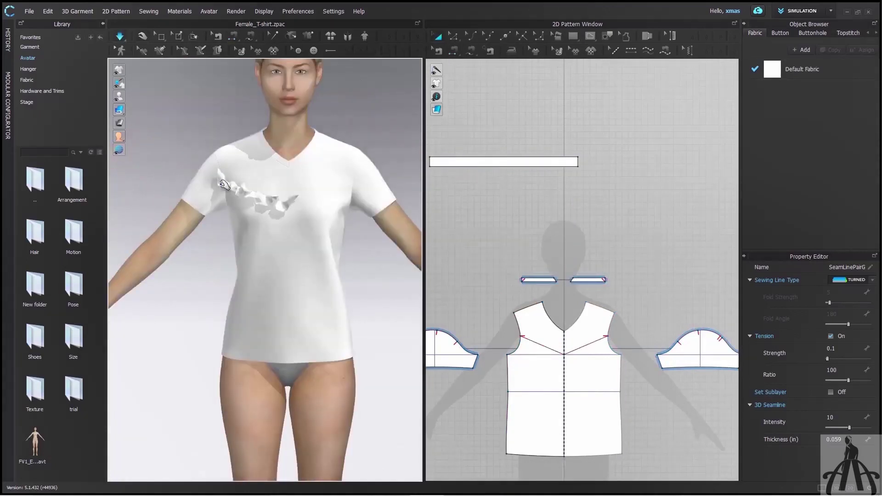
- Strengthen the ruffle strip during simulation to open its folds, and remove the strengthening once it has draped
{"action": "right_click", "coordinate": [222, 183]}
{"action": "left_click", "coordinate": [267, 102]}
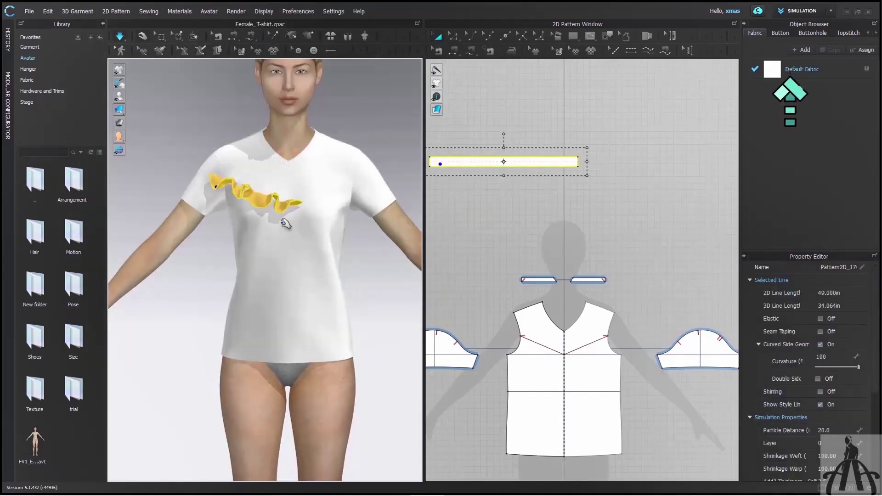
{"action": "right_click", "coordinate": [254, 201]}
{"action": "left_click", "coordinate": [285, 103]}
- Copy the ruffle strip and paste the duplicate above and to the right of the original in the 2D pattern area
{"action": "left_click", "coordinate": [516, 158]}
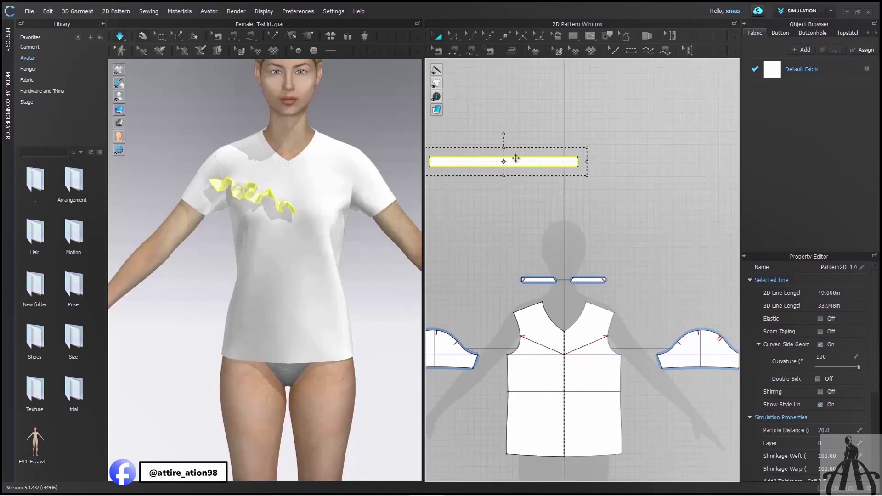
{"action": "key", "text": "ctrl+v"}
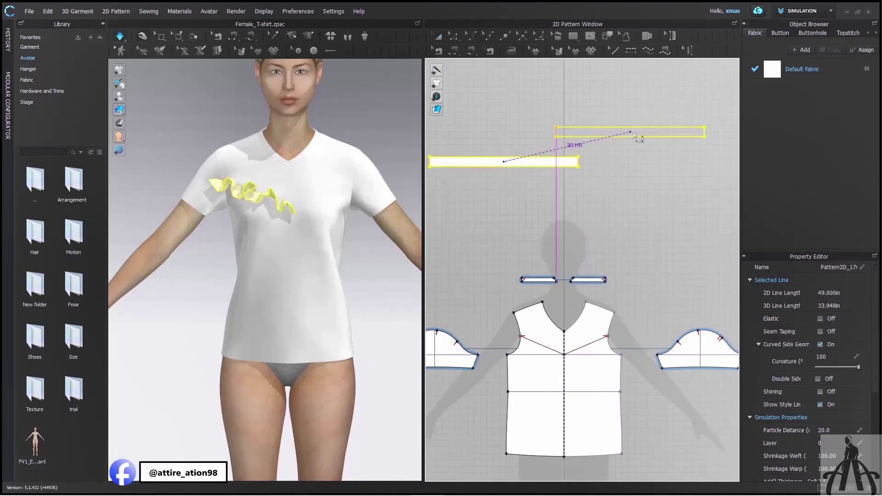
{"action": "left_click", "coordinate": [632, 133]}
- Sew the duplicate strip's upper long edge to the right half of the V-shaped line
{"action": "scroll", "coordinate": [376, 169], "scroll_direction": "down", "scroll_amount": 4}
{"action": "left_click_drag", "start_coordinate": [389, 185], "coordinate": [354, 225]}
{"action": "key", "text": "n"}
{"action": "left_click", "coordinate": [593, 127]}
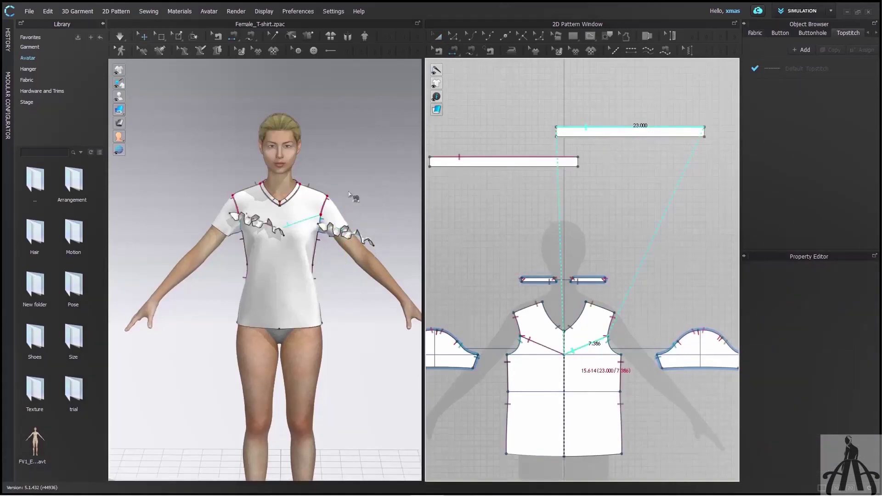
{"action": "left_click", "coordinate": [349, 193]}
- Superimpose the duplicate strip over the front piece and simulate the garment from the front
{"action": "left_click", "coordinate": [438, 36]}
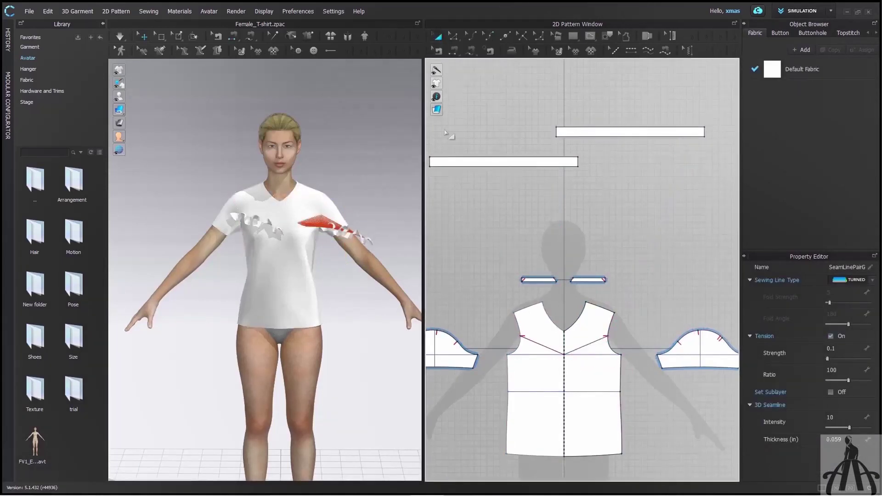
{"action": "right_click", "coordinate": [346, 236]}
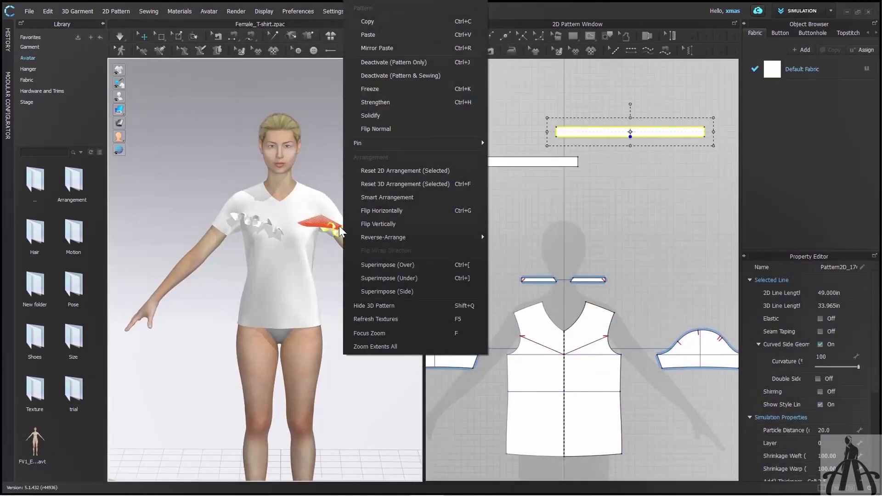
{"action": "left_click", "coordinate": [396, 266]}
{"action": "scroll", "coordinate": [297, 250], "scroll_direction": "up", "scroll_amount": 4}
{"action": "right_click_drag", "start_coordinate": [297, 250], "coordinate": [313, 263]}
{"action": "left_click", "coordinate": [386, 130]}
{"action": "key", "text": "2"}
{"action": "key", "text": "space"}
{"action": "scroll", "coordinate": [305, 193], "scroll_direction": "up", "scroll_amount": 6}
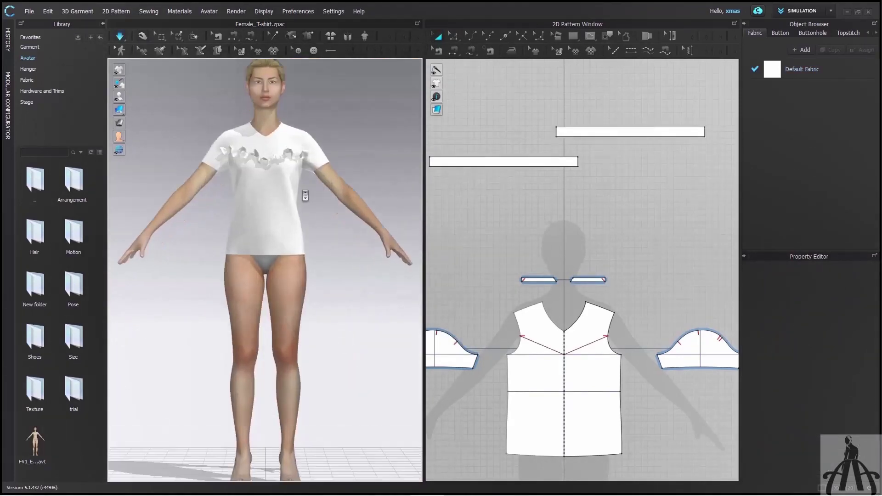
{"action": "middle_click_drag", "start_coordinate": [296, 253], "coordinate": [295, 329]}
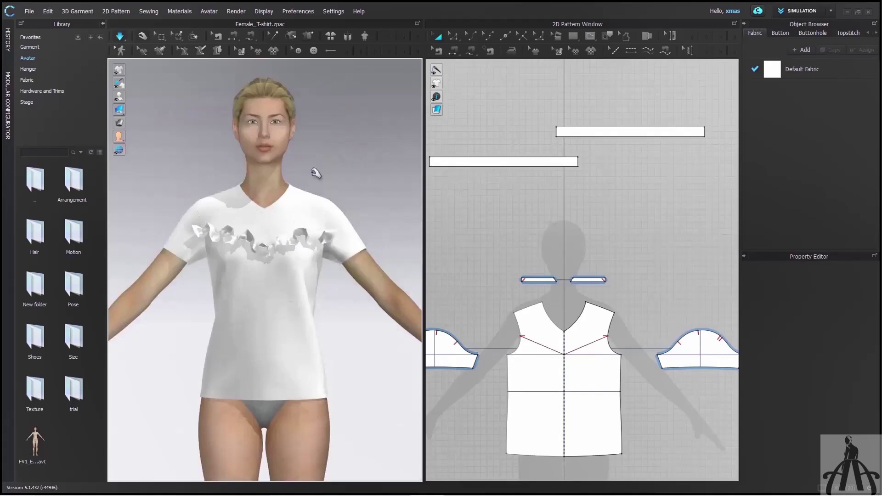
- Sew the adjacent short ends of the two ruffle strips together and simulate the joined ruffle
{"action": "left_click", "coordinate": [454, 56]}
{"action": "left_click", "coordinate": [578, 164]}
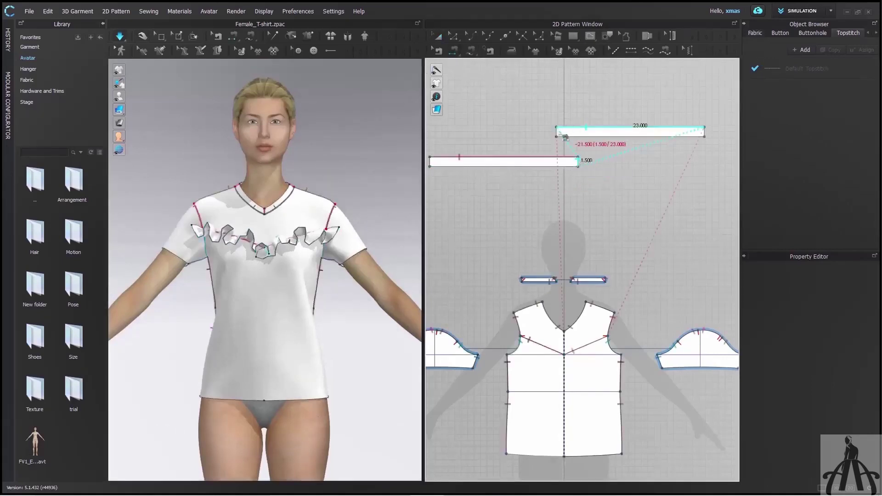
{"action": "left_click", "coordinate": [557, 132]}
{"action": "left_click", "coordinate": [438, 37]}
{"action": "key", "text": "space"}
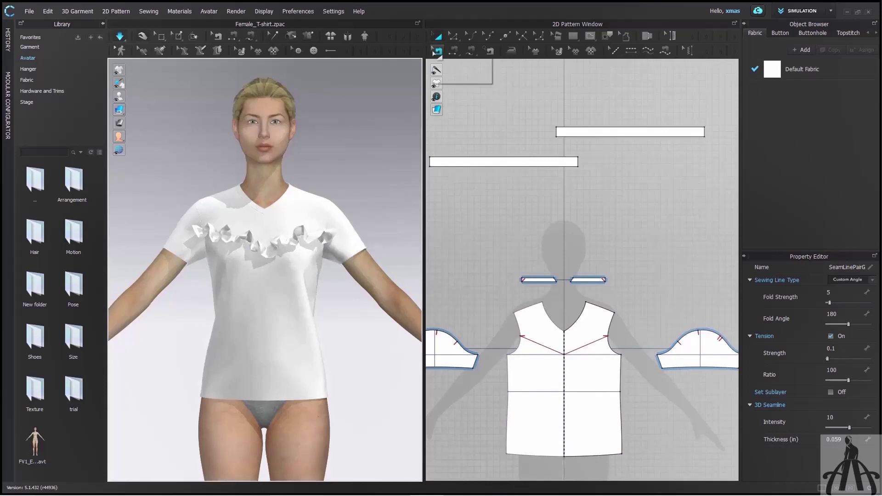
- Delete the seam joining the adjacent short ends of the two ruffle strips
{"action": "left_click", "coordinate": [438, 51]}
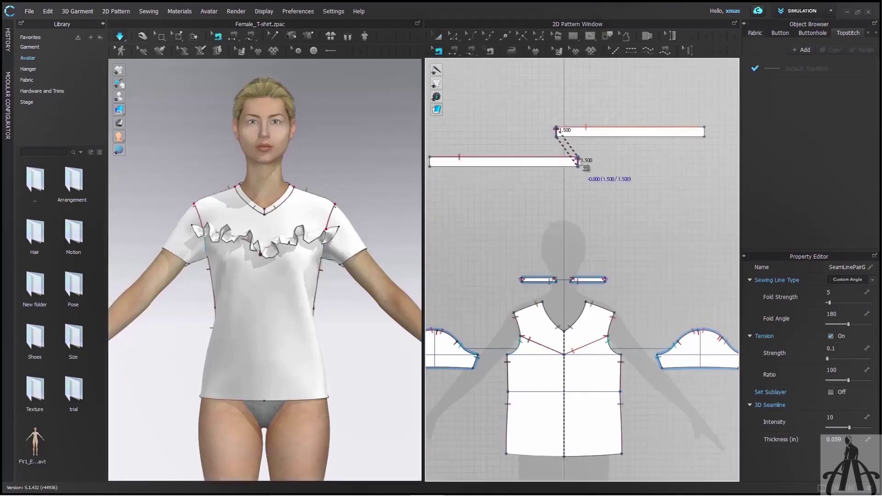
{"action": "key", "text": "Delete"}
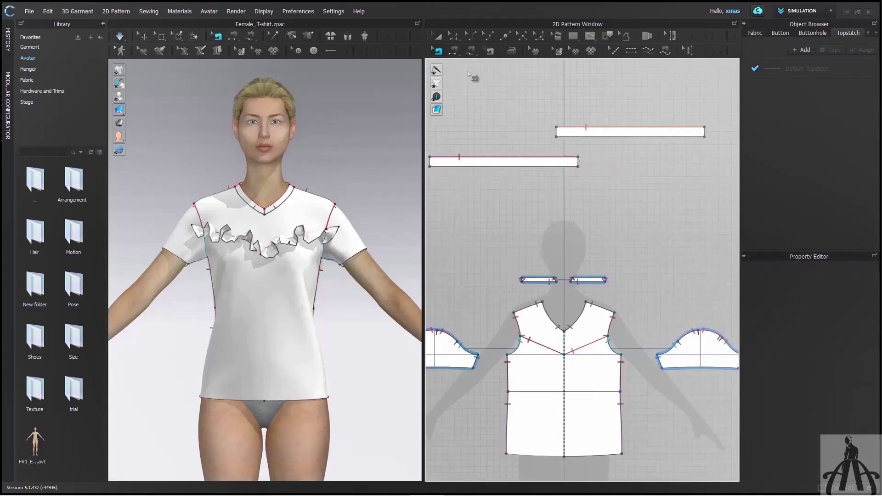
- Merge the two ruffle strips into one pattern piece along their adjacent short edges and simulate the garment
{"action": "left_click", "coordinate": [450, 35]}
{"action": "left_click", "coordinate": [578, 162]}
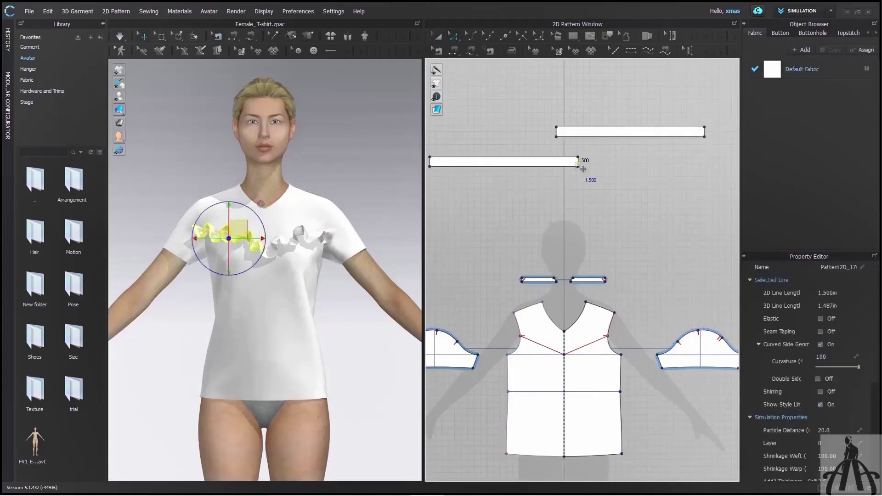
{"action": "left_click", "coordinate": [556, 133], "text": "shift"}
{"action": "right_click", "coordinate": [578, 161]}
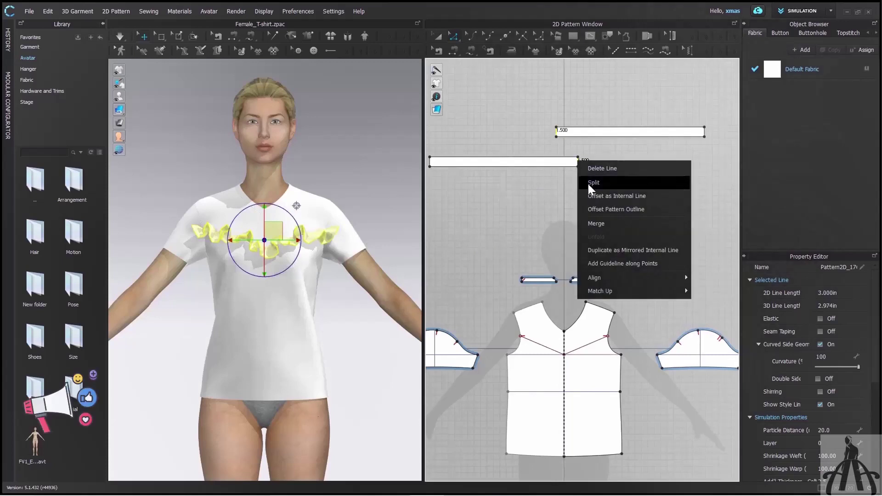
{"action": "left_click", "coordinate": [605, 224]}
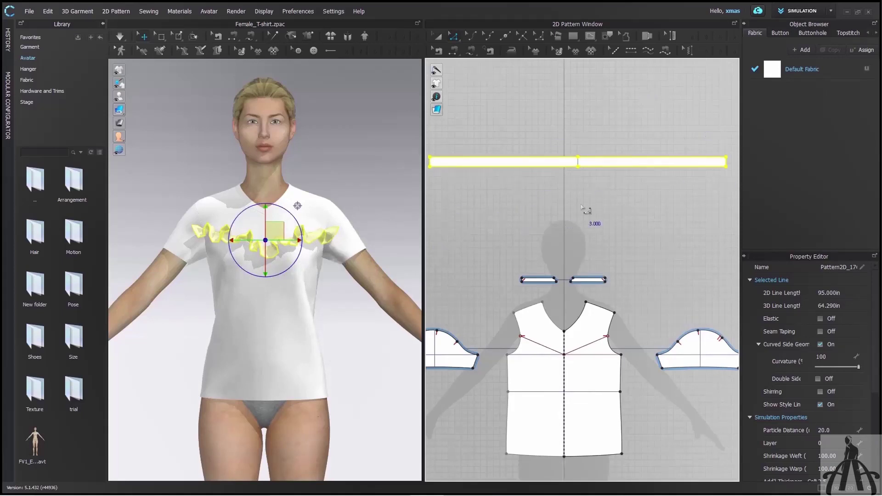
{"action": "key", "text": "space"}
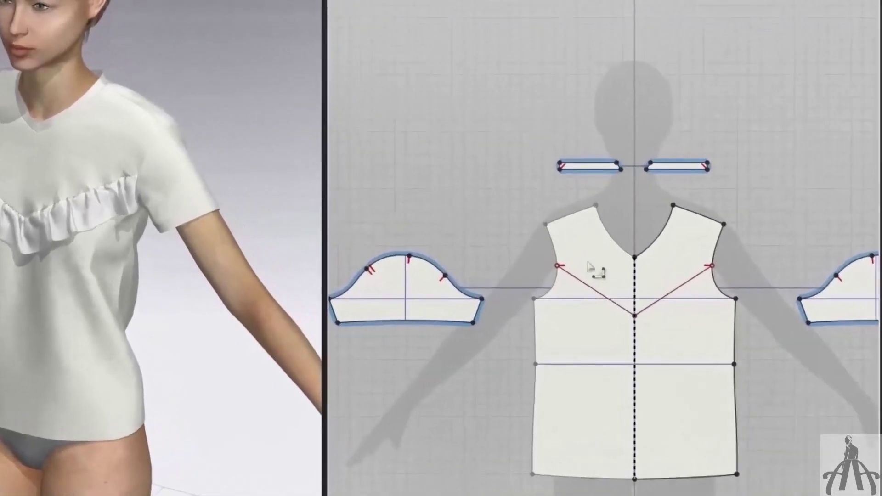
- Move the merged ruffle off the shirt to above the avatar's head and deactivate its pattern and sewing
{"action": "left_click", "coordinate": [591, 287]}
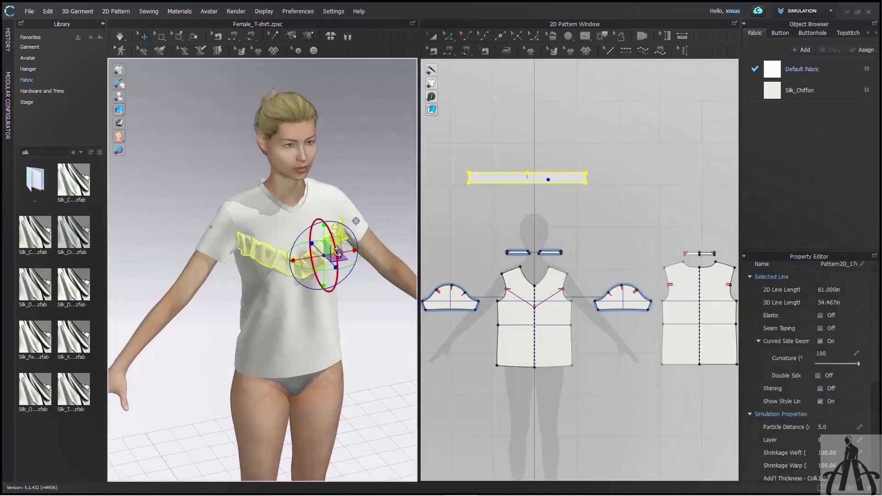
{"action": "left_click_drag", "start_coordinate": [334, 235], "coordinate": [387, 90]}
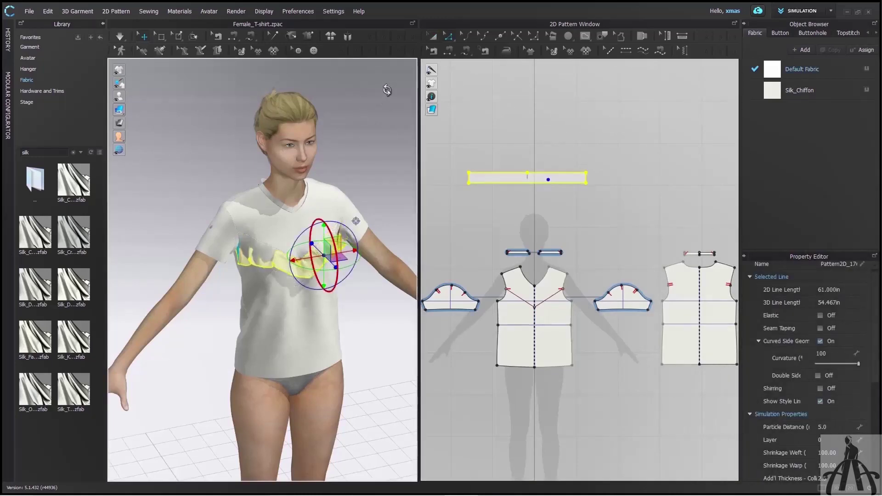
{"action": "left_click_drag", "start_coordinate": [265, 252], "coordinate": [319, 69]}
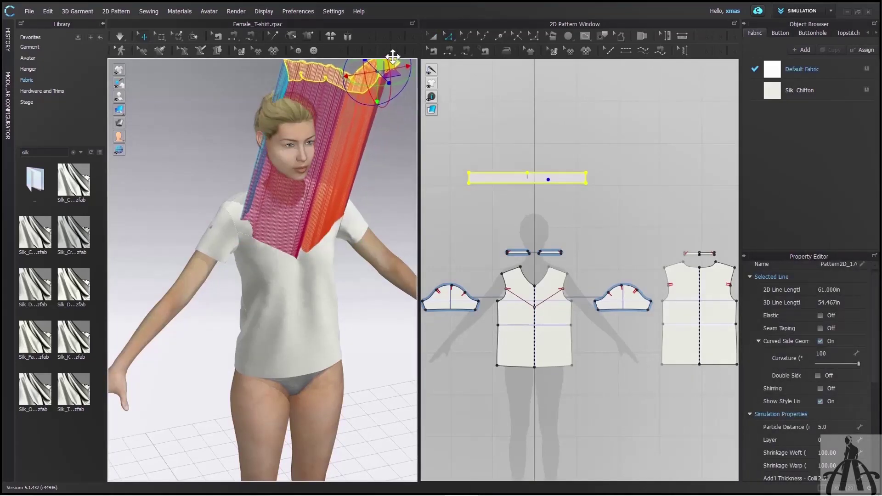
{"action": "right_click", "coordinate": [318, 69]}
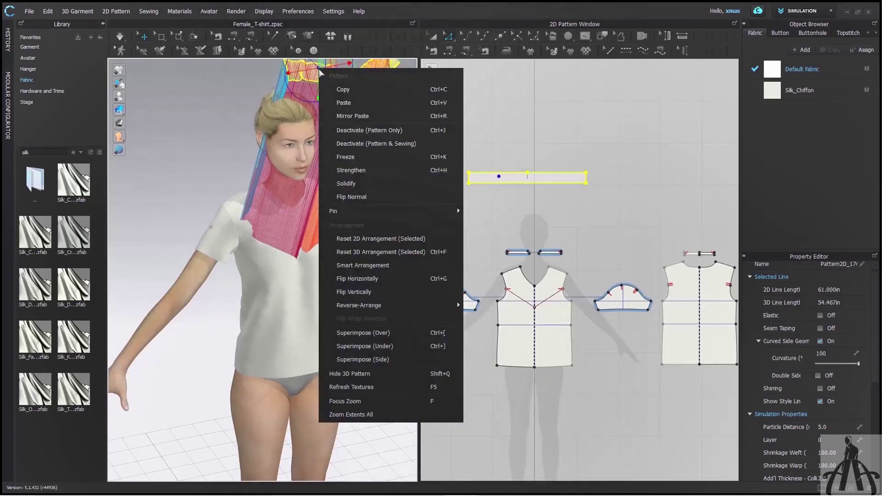
{"action": "left_click", "coordinate": [385, 144]}
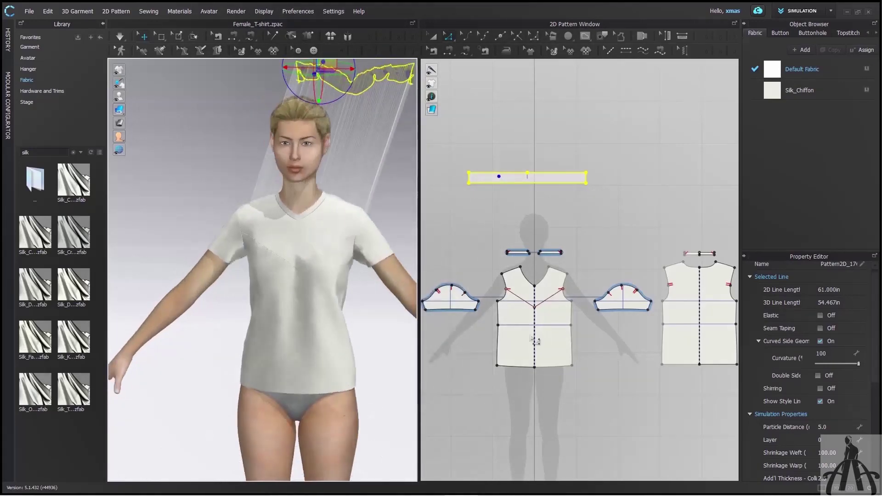
- Check the length of the V-line's left half and create a circle with a matching 8.094 in circumference above the strip
{"action": "left_click", "coordinate": [522, 299]}
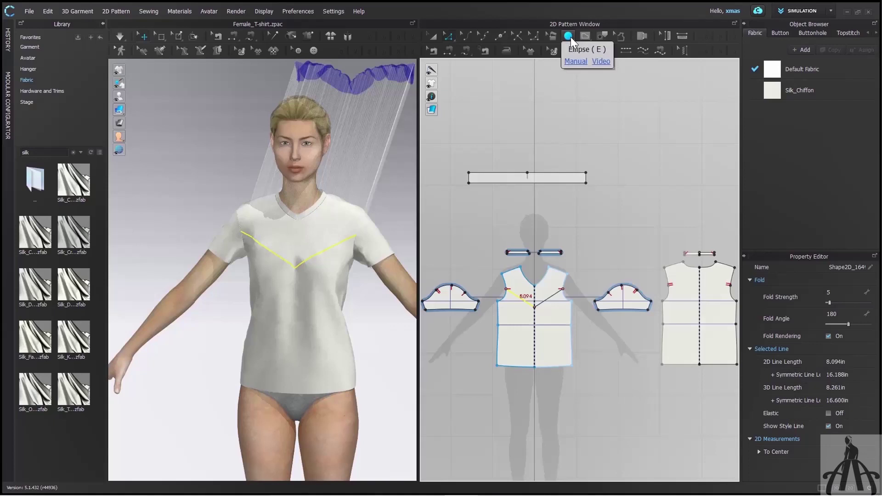
{"action": "left_click", "coordinate": [568, 36]}
{"action": "left_click", "coordinate": [569, 145]}
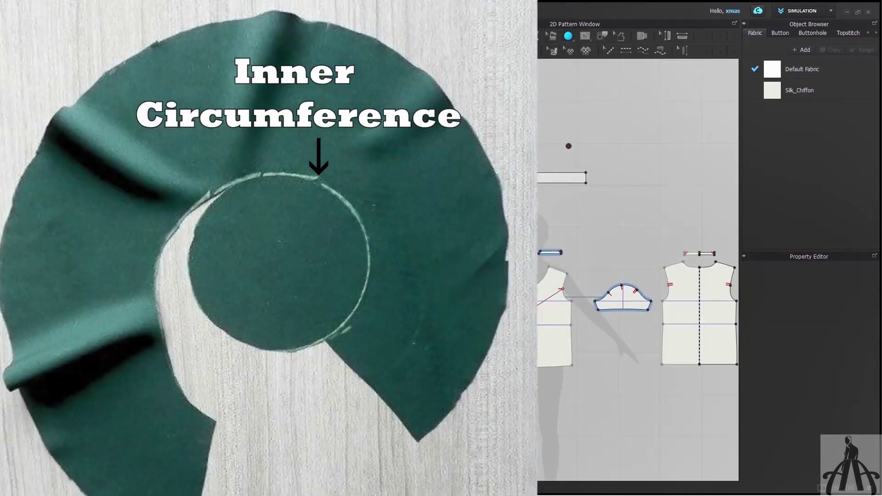
{"action": "type", "text": "8.094"}
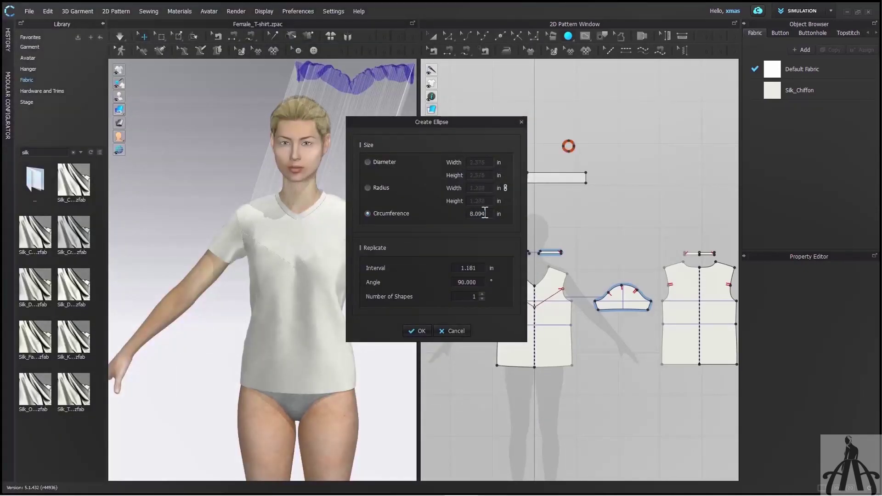
{"action": "key", "text": "Return"}
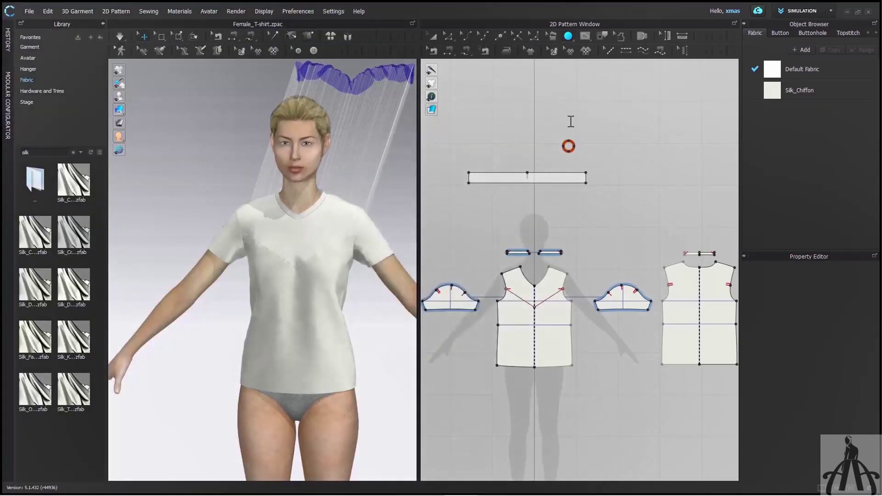
- Offset the small circle's pattern outline outward with the Extend direction and a distance of 2.5 in
{"action": "left_click", "coordinate": [449, 34]}
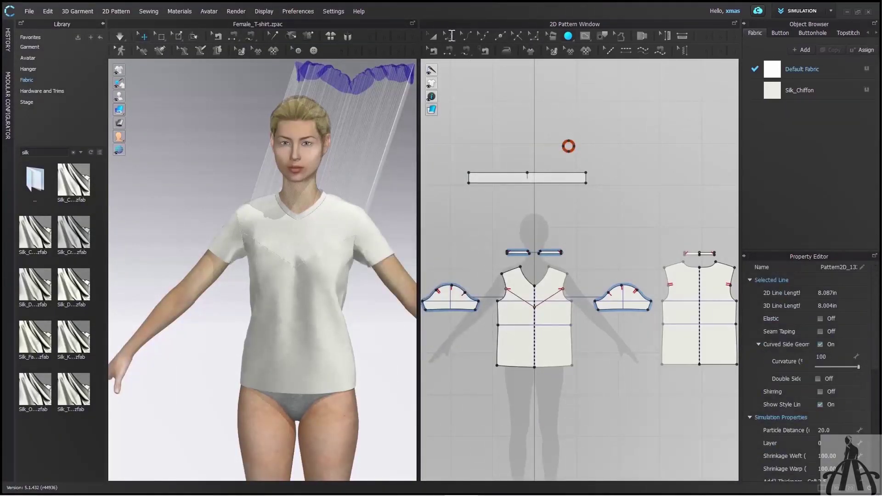
{"action": "right_click", "coordinate": [569, 146]}
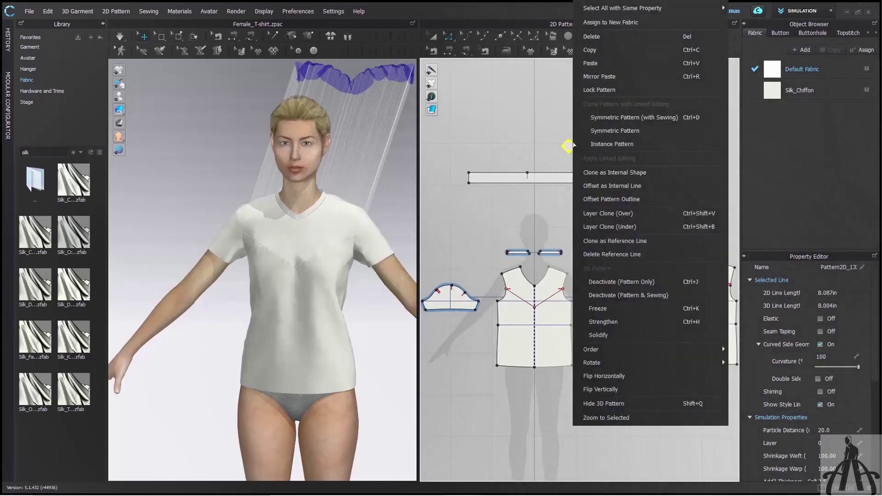
{"action": "left_click", "coordinate": [642, 199]}
{"action": "type", "text": "2.5"}
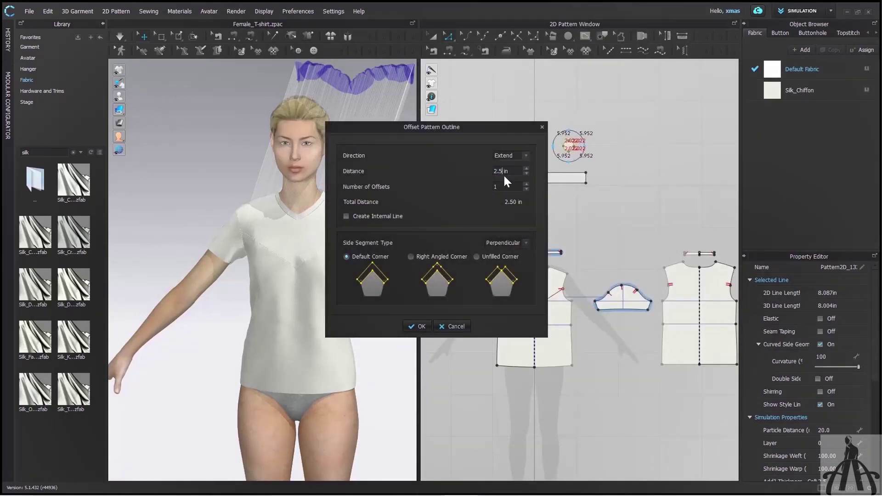
{"action": "left_click", "coordinate": [417, 329]}
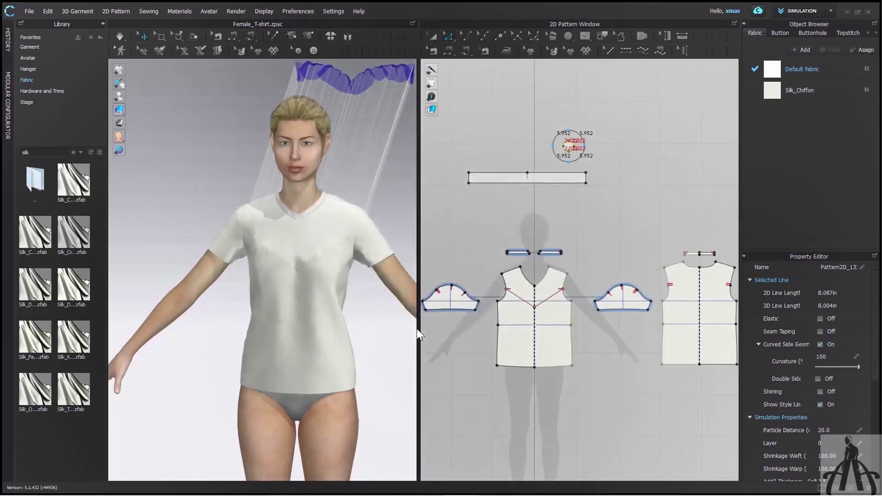
{"action": "left_click", "coordinate": [423, 327]}
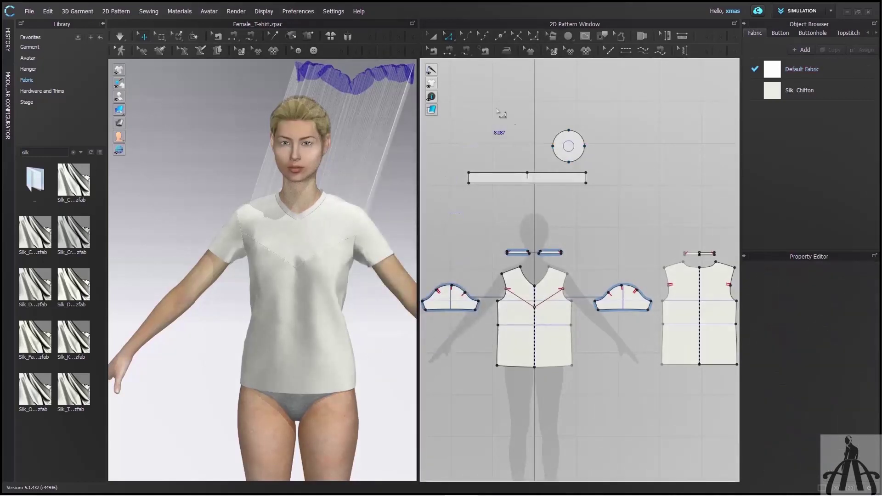
- Cut out and delete the disc's inner circle using Trace, and draw a horizontal line from the hole to the outer edge
{"action": "left_click", "coordinate": [602, 36]}
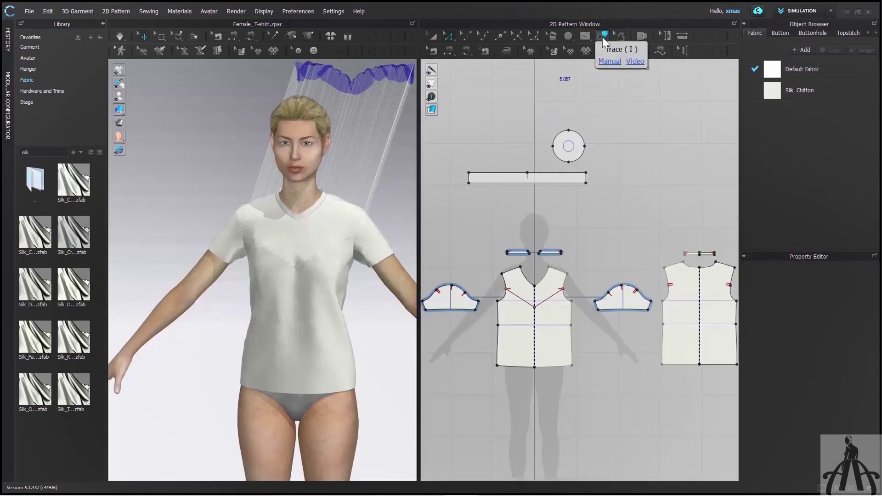
{"action": "scroll", "coordinate": [574, 151], "scroll_direction": "up", "scroll_amount": 3}
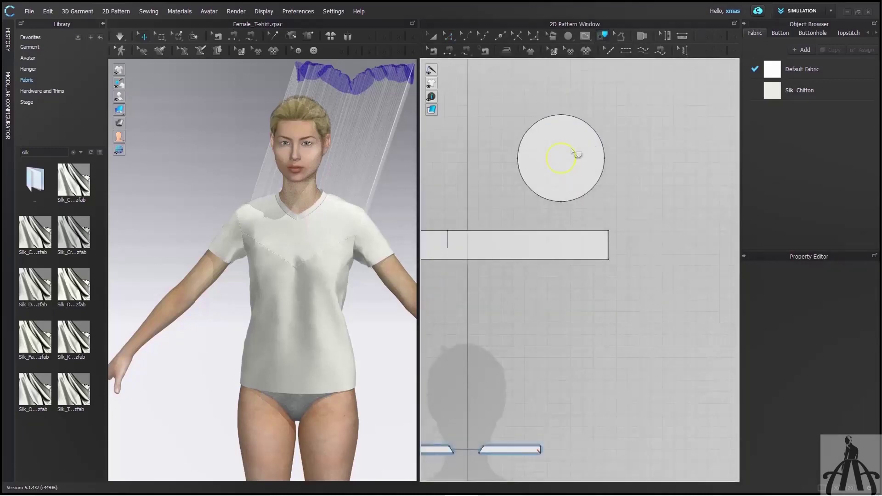
{"action": "right_click", "coordinate": [573, 150]}
{"action": "left_click", "coordinate": [614, 194]}
{"action": "key", "text": "a"}
{"action": "left_click", "coordinate": [565, 154]}
{"action": "key", "text": "Delete"}
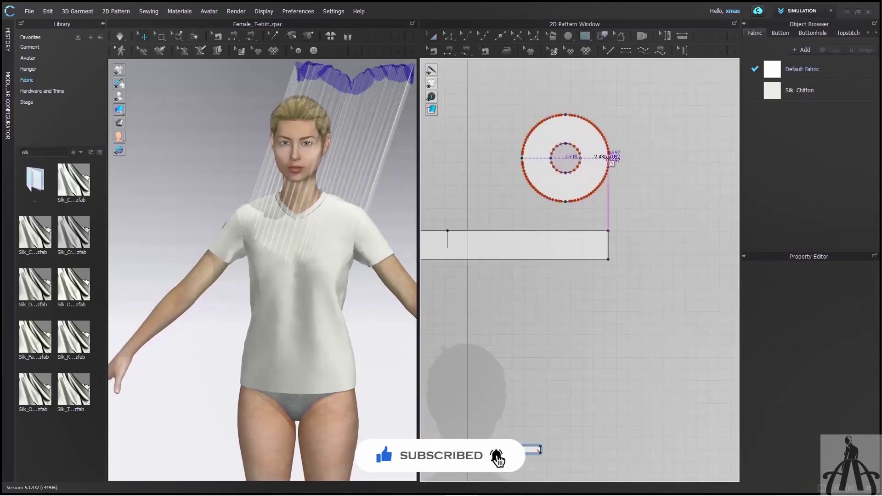
{"action": "left_click", "coordinate": [608, 156]}
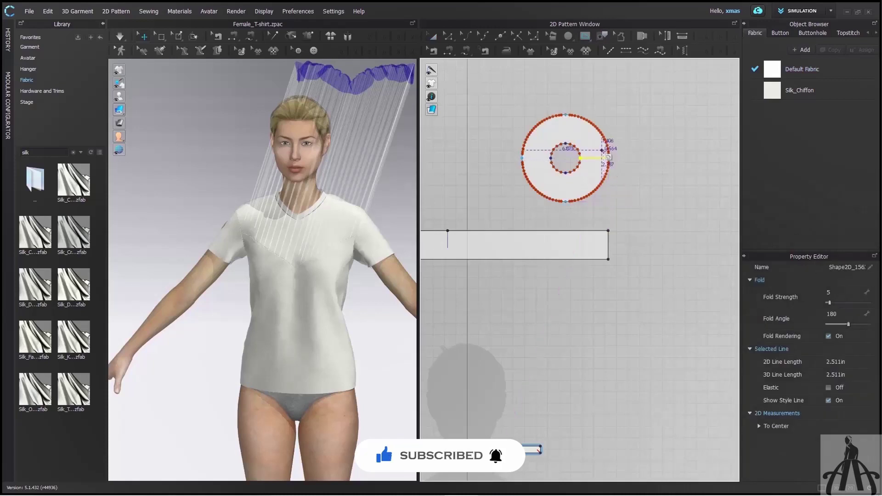
- Sew the ring's full inner circumference to the left half of the V-shaped line on the front piece
{"action": "left_click", "coordinate": [464, 51]}
{"action": "scroll", "coordinate": [575, 156], "scroll_direction": "up", "scroll_amount": 3}
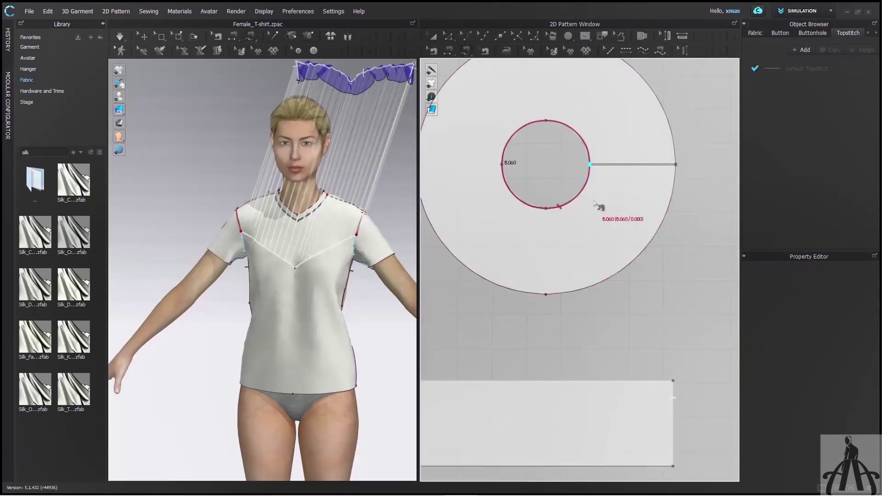
{"action": "scroll", "coordinate": [595, 202], "scroll_direction": "down", "scroll_amount": 8}
{"action": "scroll", "coordinate": [547, 320], "scroll_direction": "up", "scroll_amount": 4}
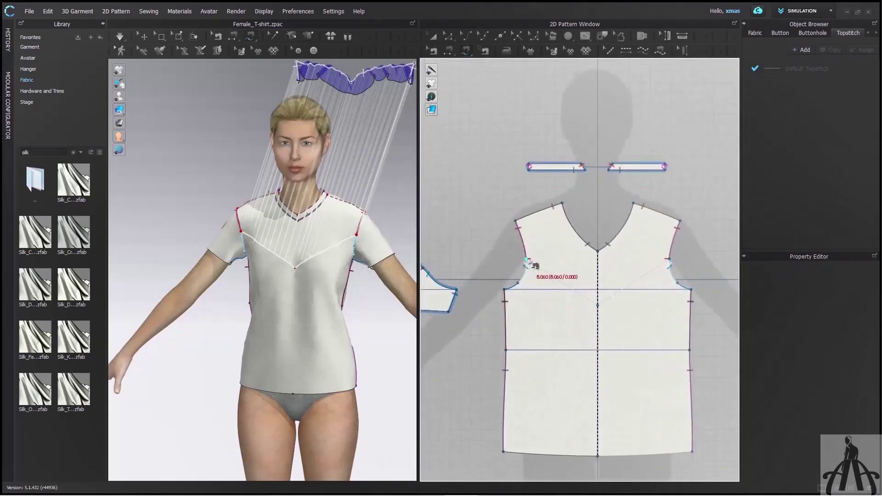
{"action": "left_click", "coordinate": [603, 308]}
- Superimpose the ring onto the front piece along its V-line seam and simulate the garment
{"action": "scroll", "coordinate": [547, 188], "scroll_direction": "down", "scroll_amount": 4}
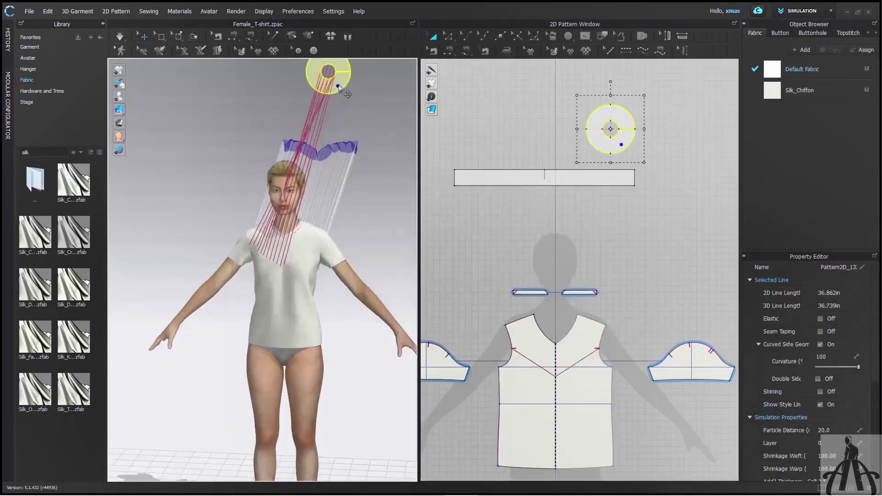
{"action": "right_click", "coordinate": [339, 89]}
{"action": "left_click", "coordinate": [368, 400]}
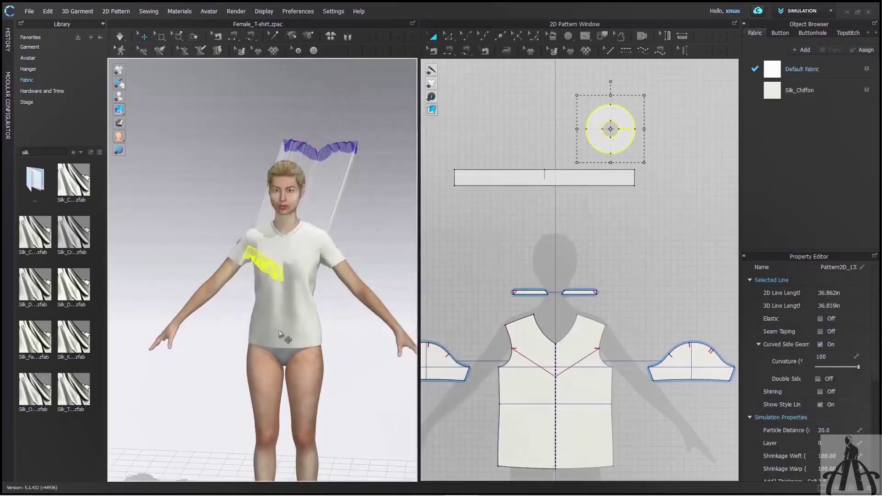
{"action": "right_click_drag", "start_coordinate": [282, 336], "coordinate": [257, 308]}
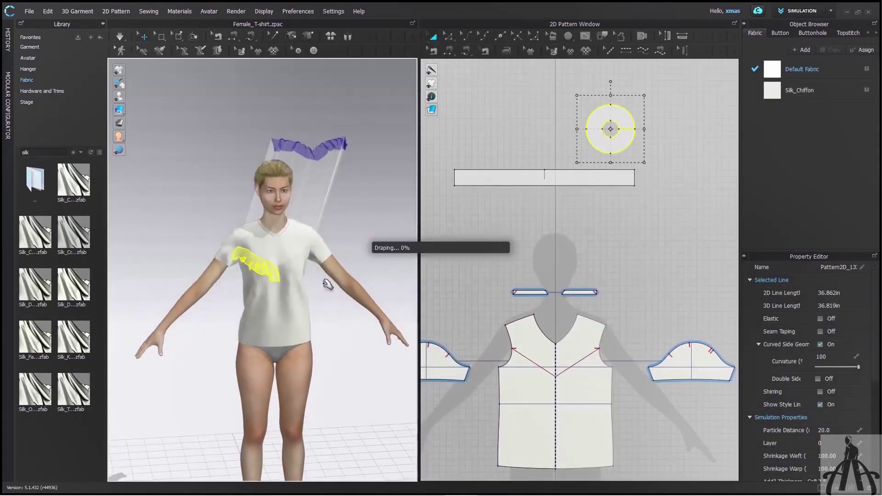
{"action": "scroll", "coordinate": [291, 276], "scroll_direction": "up", "scroll_amount": 5}
- Apply Solidify and Strengthen to the ring ruffle on the chest
{"action": "right_click", "coordinate": [247, 262]}
{"action": "left_click", "coordinate": [290, 111]}
{"action": "right_click", "coordinate": [243, 239]}
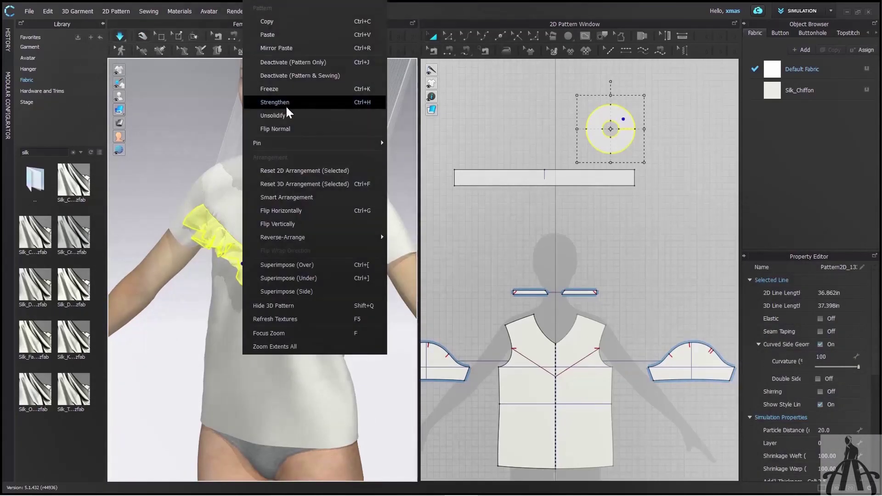
{"action": "left_click", "coordinate": [285, 104]}
{"action": "right_click", "coordinate": [219, 220]}
{"action": "left_click", "coordinate": [254, 128]}
- Examine the strengthened ring ruffle on the chest from the side and the front
{"action": "right_click_drag", "start_coordinate": [257, 317], "coordinate": [298, 323]}
{"action": "right_click_drag", "start_coordinate": [349, 327], "coordinate": [156, 326]}
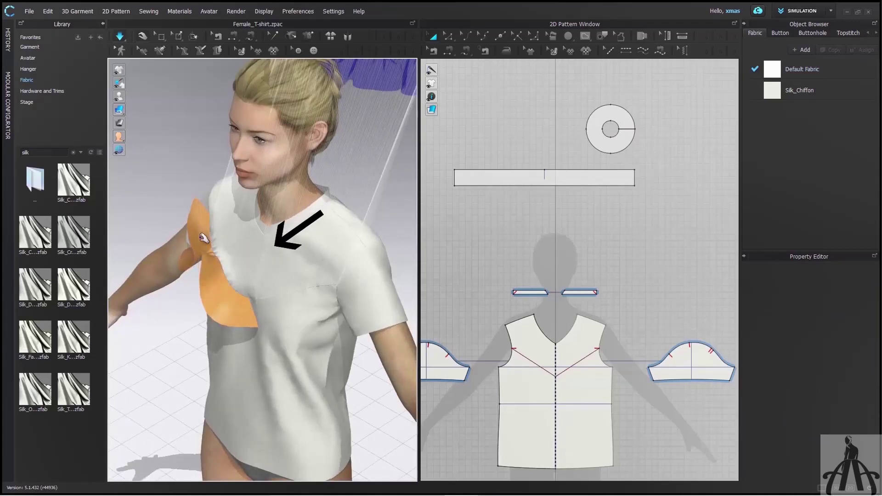
{"action": "mouse_move", "coordinate": [175, 351]}
{"action": "right_mouse_down"}
{"action": "mouse_move", "coordinate": [351, 351]}
{"action": "mouse_move", "coordinate": [259, 346]}
{"action": "mouse_move", "coordinate": [153, 287]}
{"action": "right_mouse_up"}
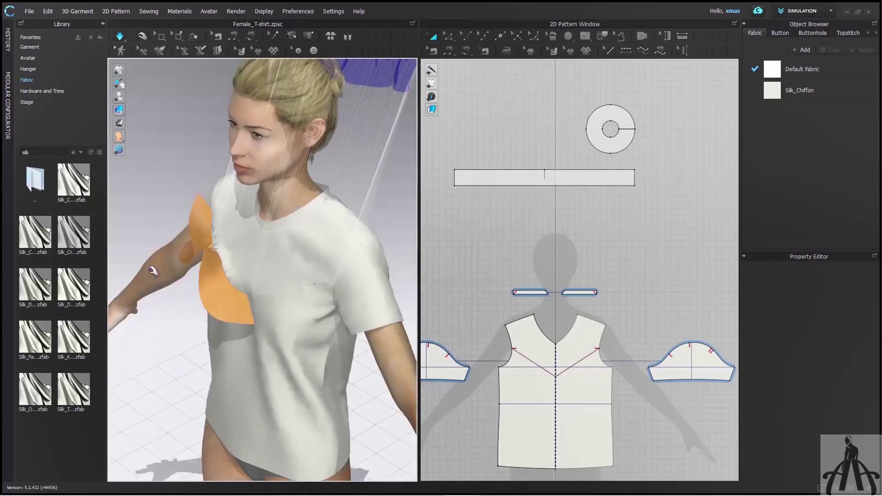
{"action": "right_click_drag", "start_coordinate": [157, 270], "coordinate": [221, 236]}
{"action": "left_click", "coordinate": [209, 252]}
{"action": "right_click_drag", "start_coordinate": [207, 175], "coordinate": [227, 134]}
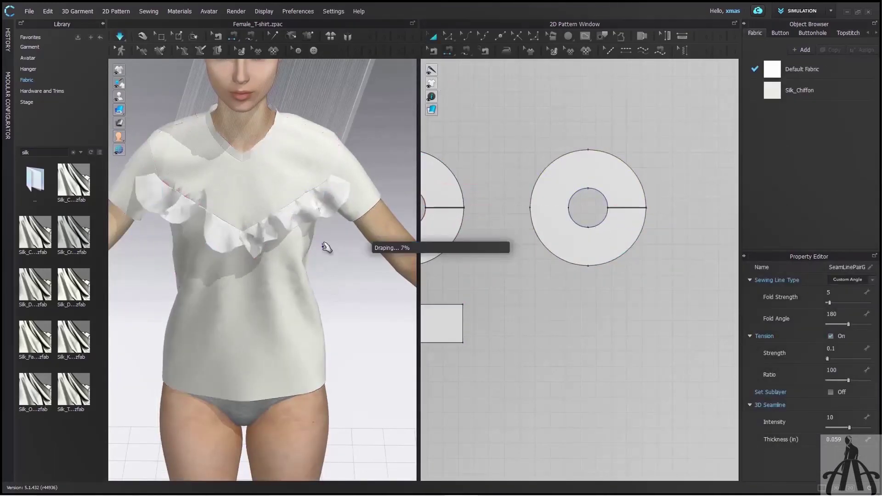
- Examine the drape of both ring ruffles along the V-shaped line from the front, close up
{"action": "right_click_drag", "start_coordinate": [305, 291], "coordinate": [340, 191]}
{"action": "key", "text": "2"}
{"action": "scroll", "coordinate": [301, 164], "scroll_direction": "up", "scroll_amount": 5}
{"action": "middle_click_drag", "start_coordinate": [301, 166], "coordinate": [320, 420]}
{"action": "scroll", "coordinate": [320, 420], "scroll_direction": "up", "scroll_amount": 3}
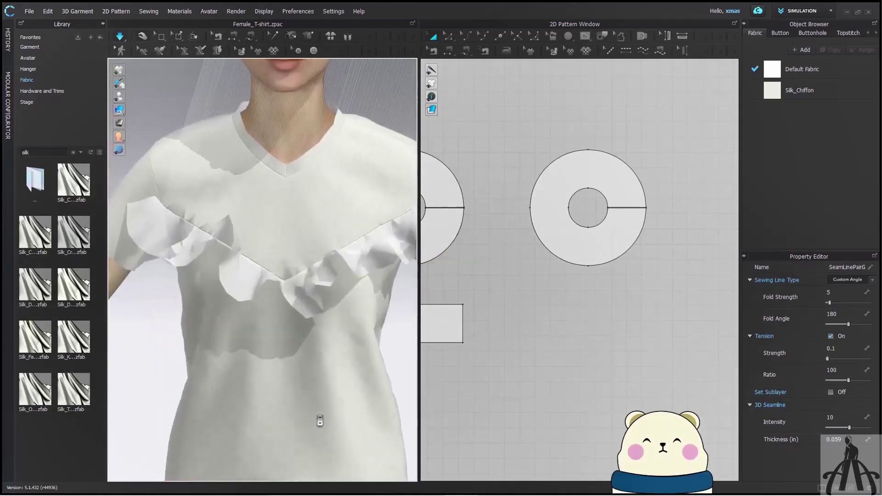
{"action": "scroll", "coordinate": [223, 184], "scroll_direction": "down", "scroll_amount": 3}
{"action": "scroll", "coordinate": [223, 184], "scroll_direction": "down", "scroll_amount": 2}
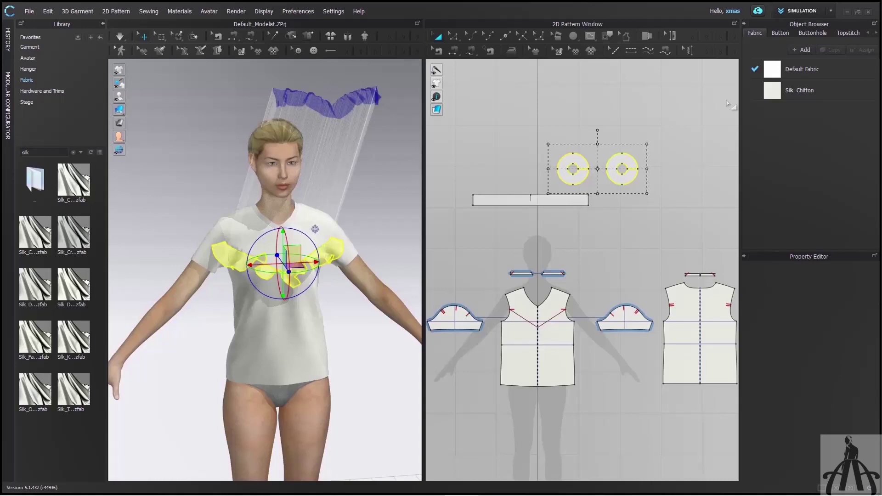
- Delete both ring patterns and shorten the rectangular strip to 8.094 in
{"action": "key", "text": "Delete"}
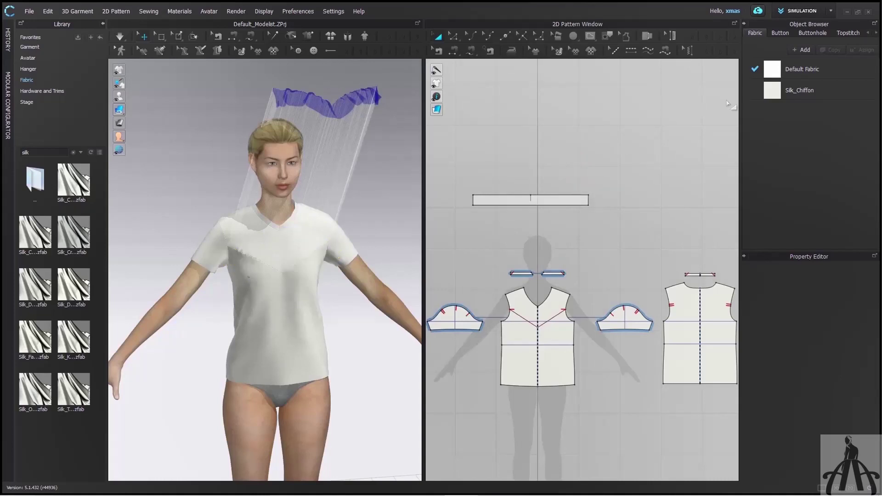
{"action": "key", "text": "z"}
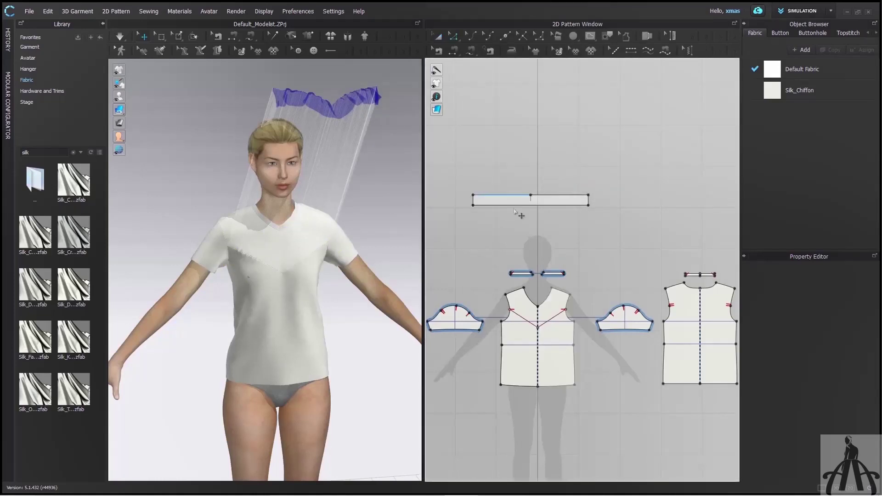
{"action": "left_click", "coordinate": [492, 195]}
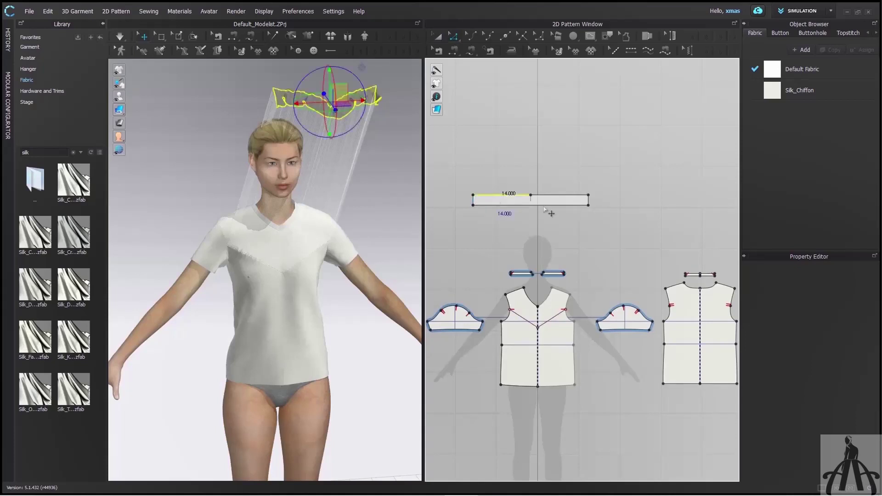
{"action": "right_click", "coordinate": [489, 194]}
{"action": "left_click", "coordinate": [519, 234]}
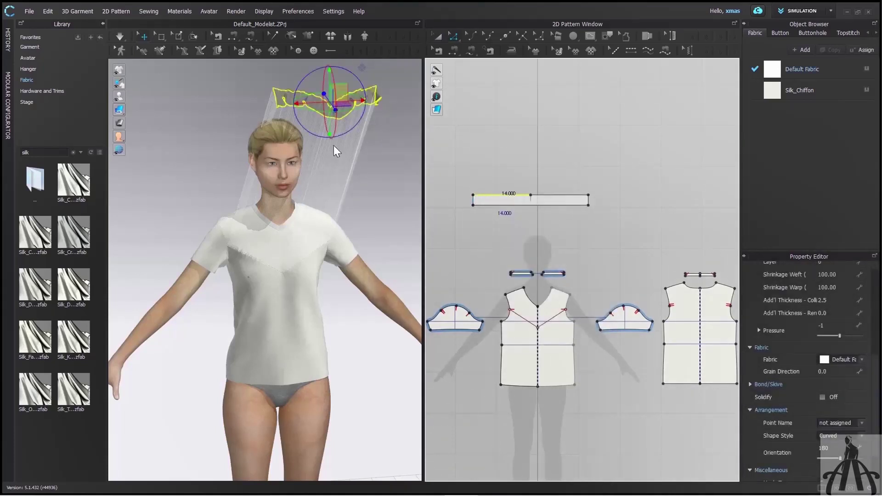
{"action": "type", "text": "8.094"}
{"action": "key", "text": "Return"}
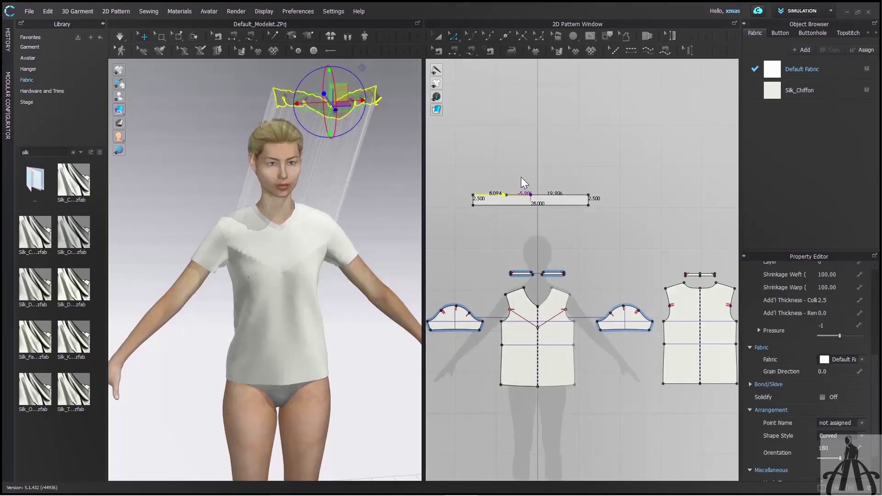
{"action": "right_click", "coordinate": [493, 139]}
{"action": "left_click", "coordinate": [511, 228]}
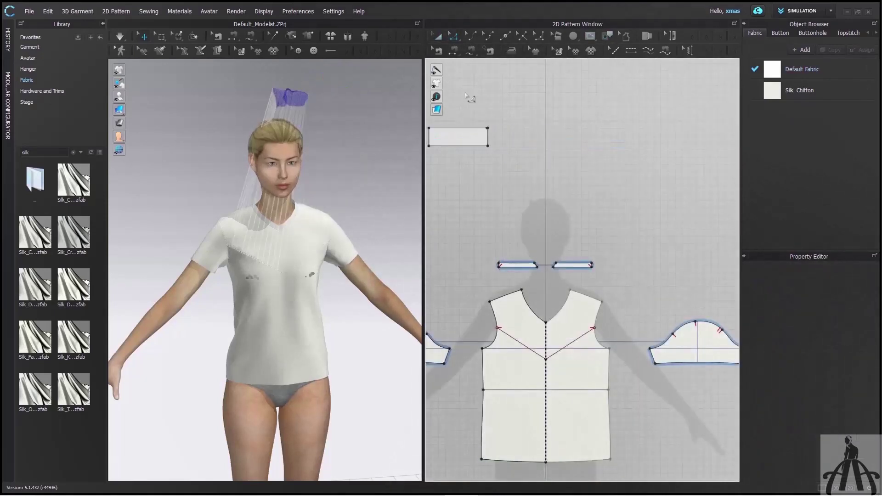
- Offset the strip's short edge as three internal lines spaced 2 in apart
{"action": "left_click", "coordinate": [430, 138]}
{"action": "right_click", "coordinate": [430, 138]}
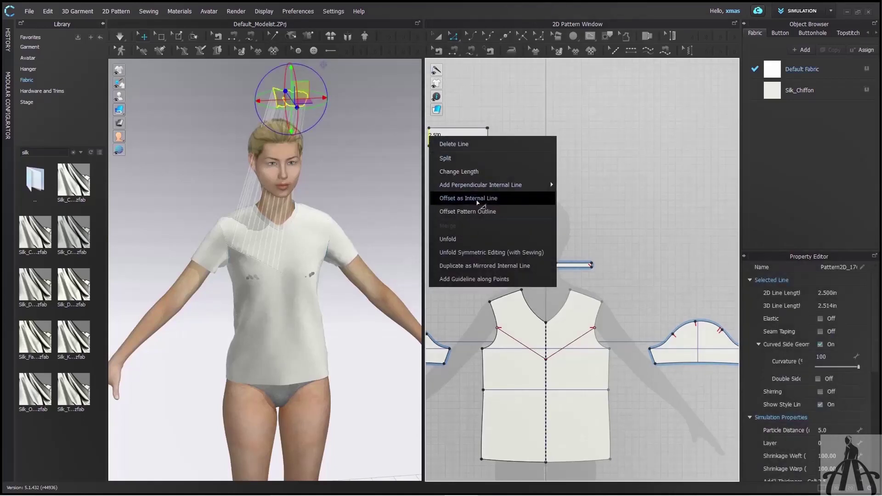
{"action": "left_click", "coordinate": [490, 172]}
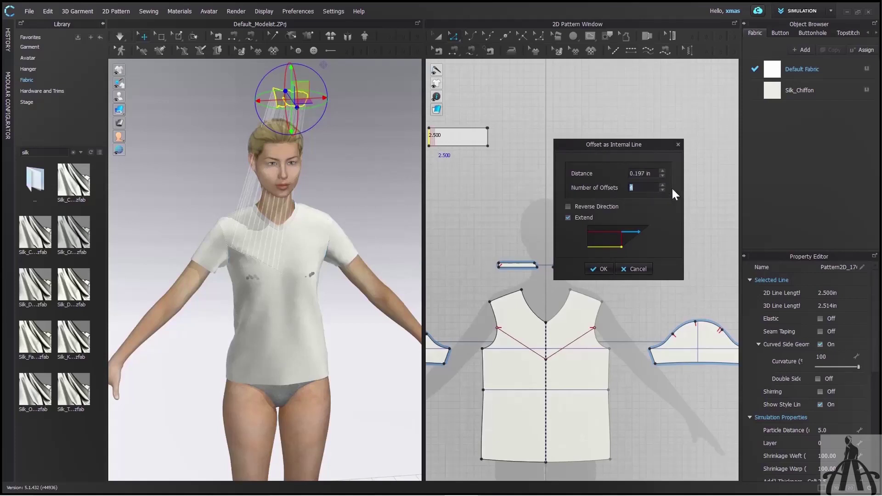
{"action": "double_click", "coordinate": [643, 174]}
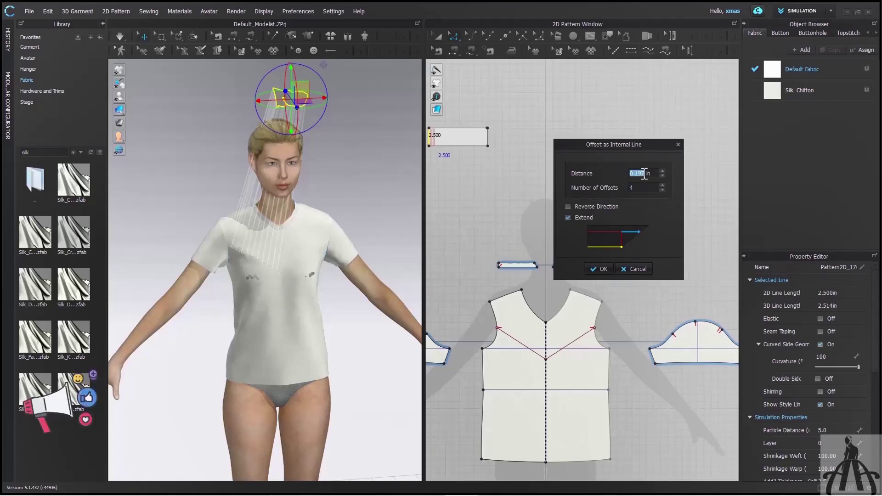
{"action": "type", "text": "2"}
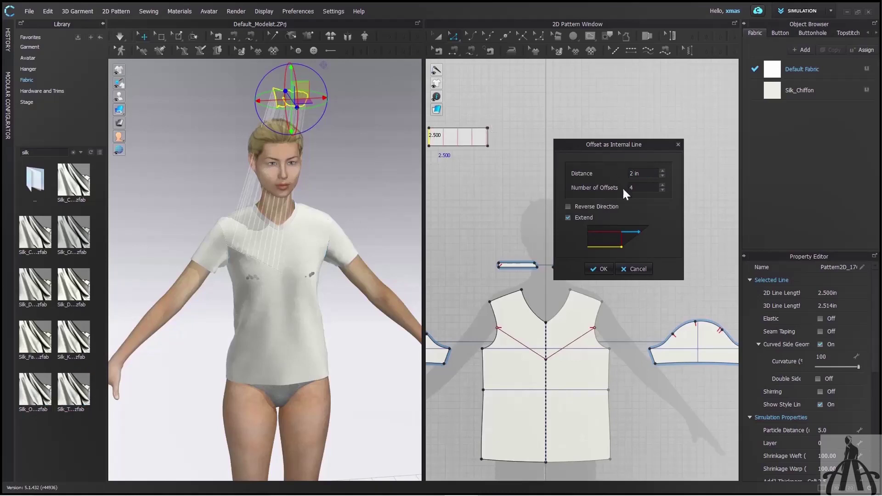
{"action": "left_click", "coordinate": [662, 188]}
{"action": "left_click", "coordinate": [599, 270]}
- Move the strip above the avatar's silhouette in 2D and spread it at its first internal line by a distance of 2.5 in
{"action": "key", "text": "a"}
{"action": "left_click_drag", "start_coordinate": [484, 139], "coordinate": [563, 201]}
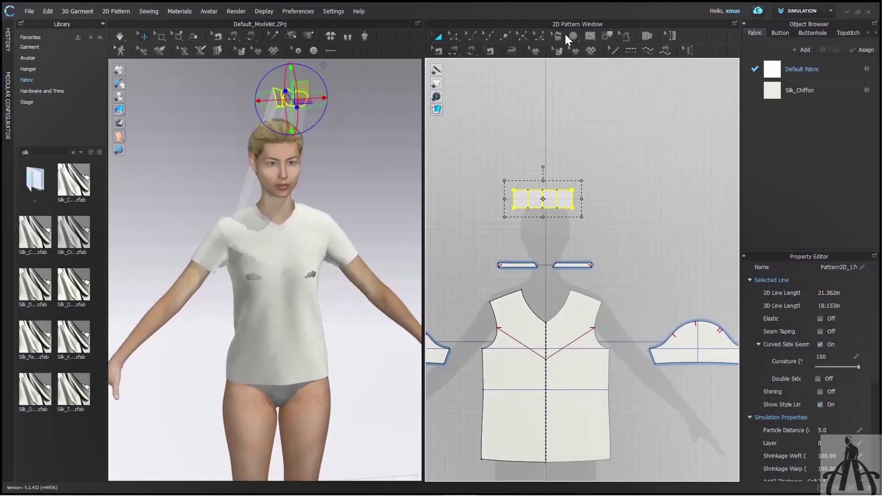
{"action": "left_click", "coordinate": [565, 33]}
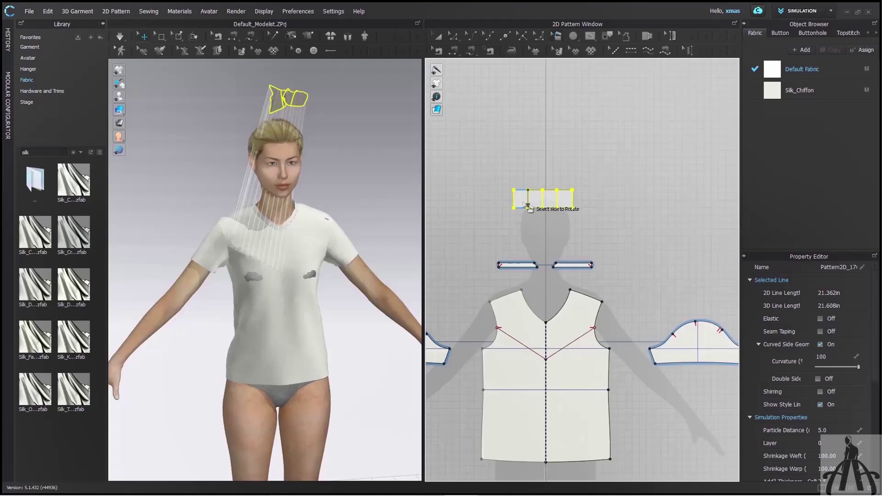
{"action": "left_click", "coordinate": [524, 203]}
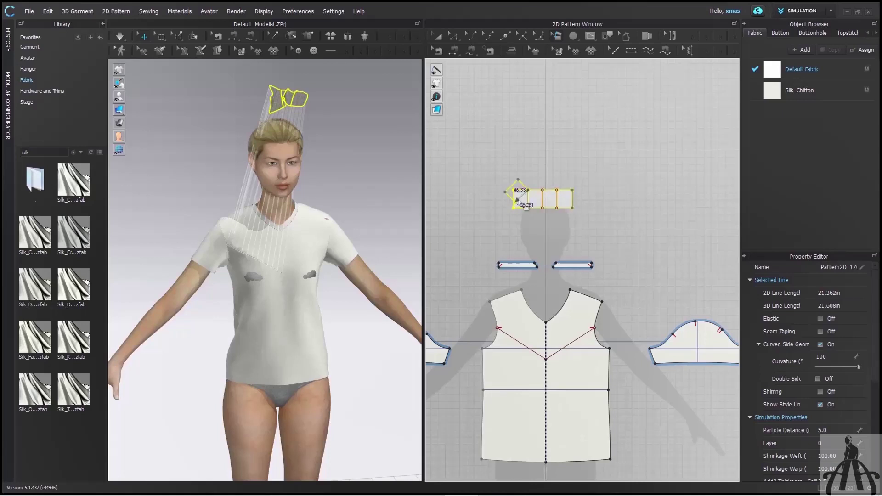
{"action": "key", "text": "Return"}
{"action": "type", "text": "2.5"}
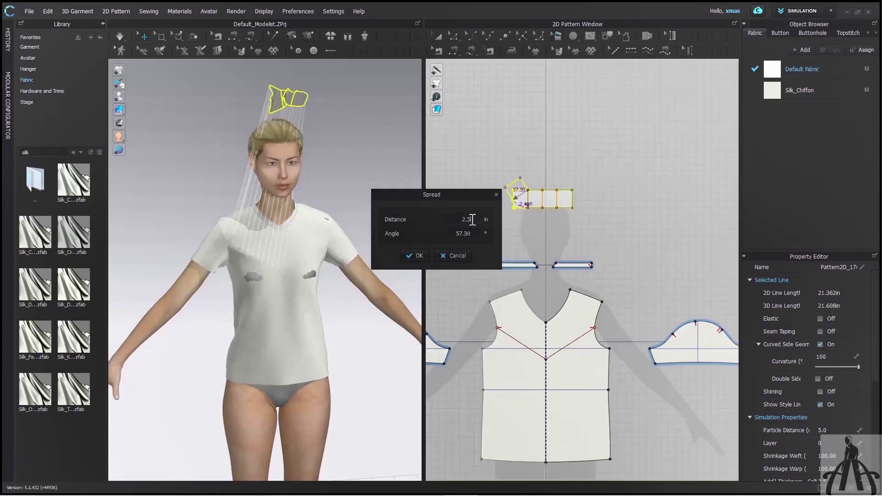
{"action": "left_click", "coordinate": [428, 254]}
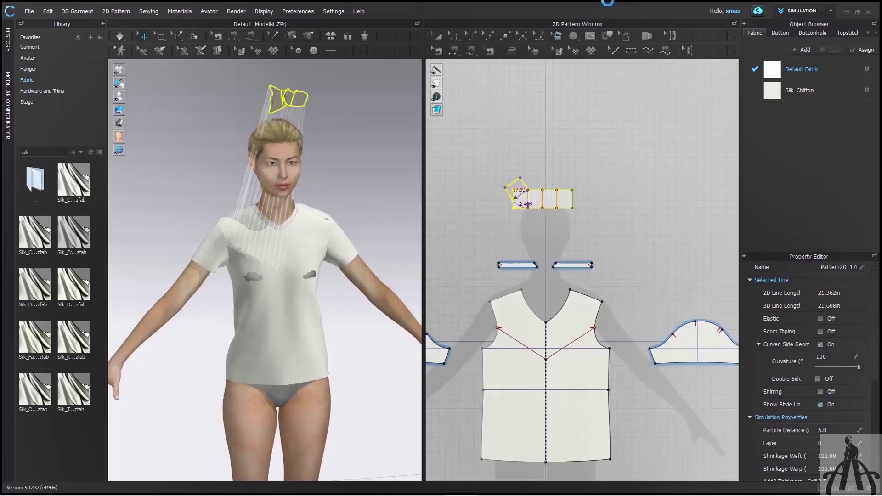
- Slash and spread the strip at its two remaining internal lines to form a C-shaped flounce
{"action": "left_click", "coordinate": [544, 206]}
{"action": "left_click", "coordinate": [542, 200]}
{"action": "right_click", "coordinate": [510, 198]}
{"action": "left_click", "coordinate": [417, 255]}
{"action": "left_click", "coordinate": [555, 201]}
{"action": "right_click", "coordinate": [503, 203]}
{"action": "key", "text": "Return"}
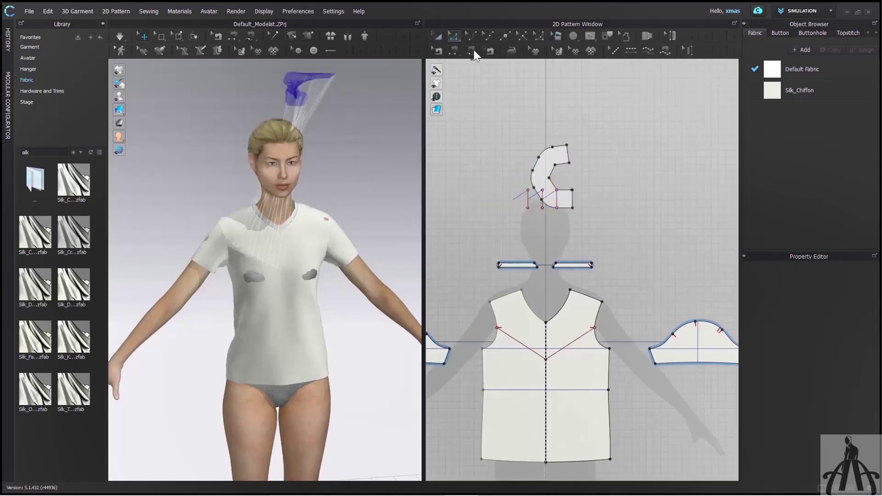
- Convert the corner points along the C-shaped strip's inner edge into a smooth curve
{"action": "left_click", "coordinate": [555, 164]}
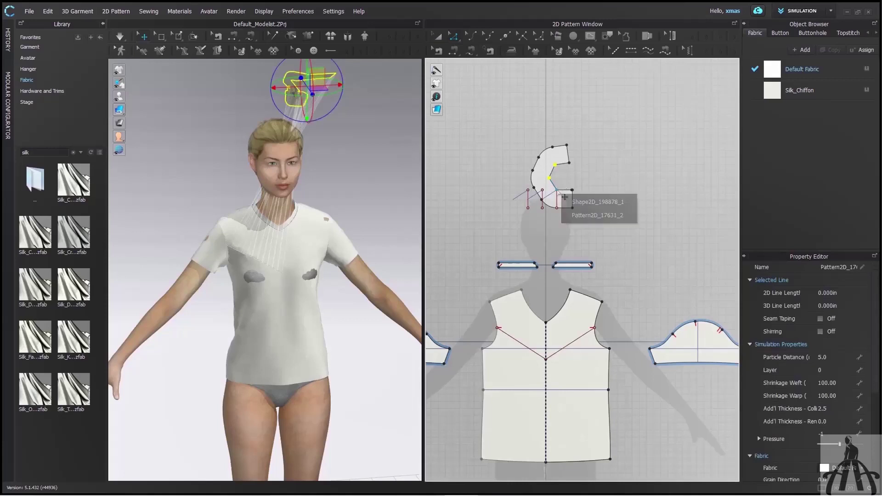
{"action": "right_click", "coordinate": [562, 172]}
{"action": "left_click", "coordinate": [600, 213]}
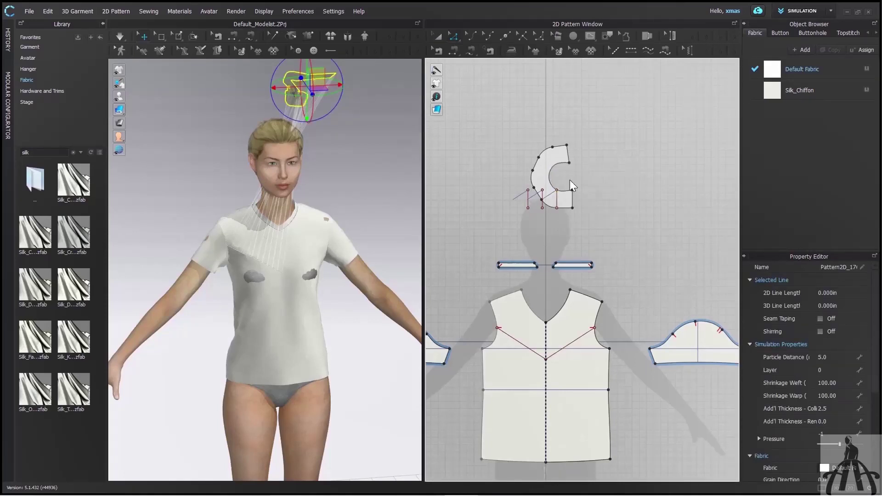
- Delete the existing seams attached to the C-shaped strip
{"action": "left_click", "coordinate": [454, 52]}
{"action": "left_click", "coordinate": [437, 37]}
{"action": "left_click", "coordinate": [439, 50]}
{"action": "left_click_drag", "start_coordinate": [495, 109], "coordinate": [617, 239]}
{"action": "key", "text": "Delete"}
- Sew the C-shaped strip's inner curve to one half of the V-line on the front piece
{"action": "key", "text": "a"}
{"action": "left_click_drag", "start_coordinate": [506, 175], "coordinate": [559, 212]}
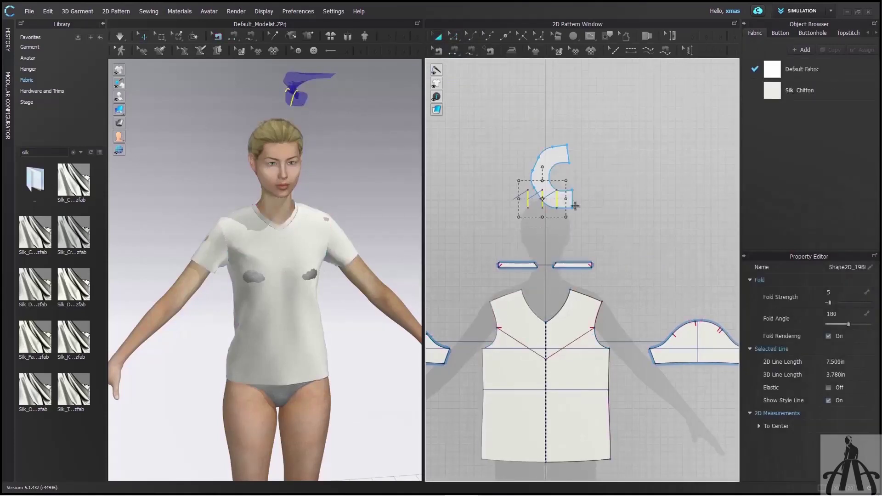
{"action": "key", "text": "n"}
{"action": "left_click", "coordinate": [548, 172]}
{"action": "key", "text": "a"}
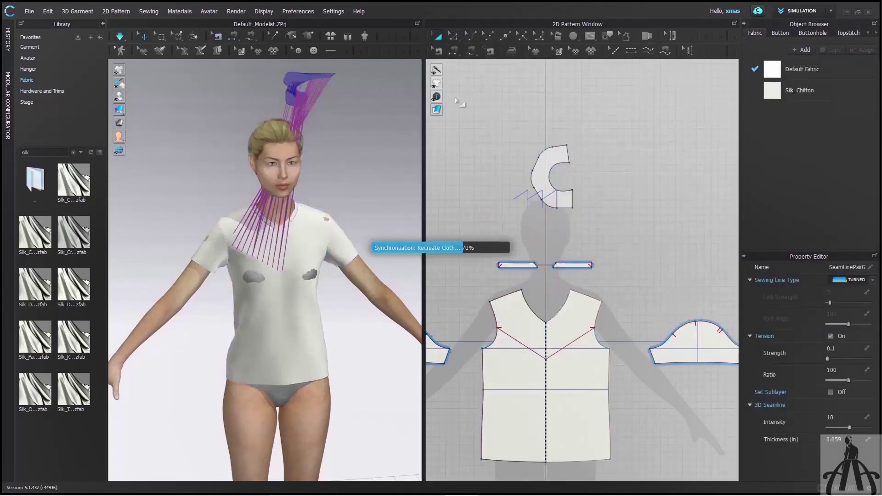
- Move the C-shaped strip in 3D beside the avatar's head, above the side of the chest it is sewn to
{"action": "left_click", "coordinate": [299, 78]}
{"action": "left_click", "coordinate": [304, 86]}
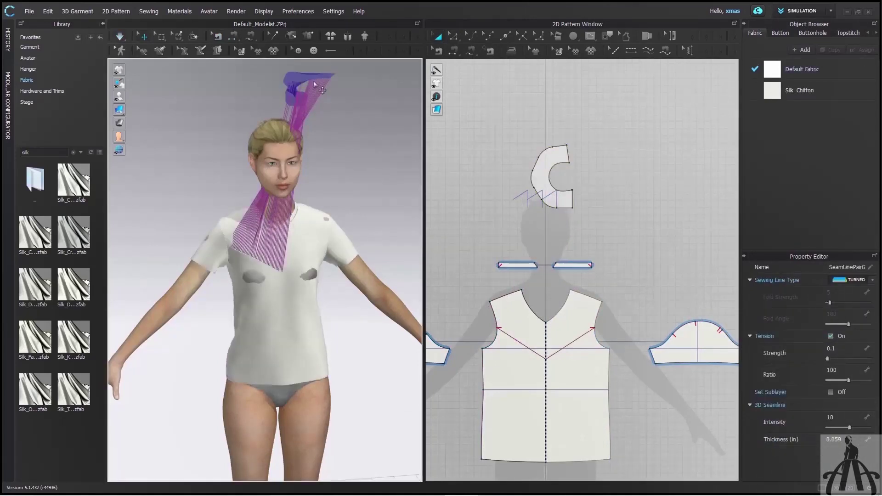
{"action": "left_click", "coordinate": [302, 77]}
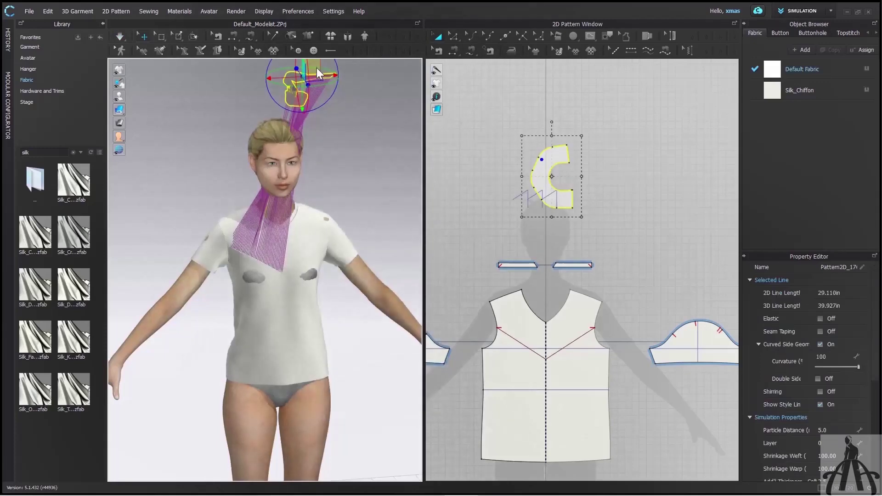
{"action": "left_click_drag", "start_coordinate": [303, 79], "coordinate": [251, 80]}
{"action": "right_click", "coordinate": [229, 92]}
{"action": "left_click", "coordinate": [252, 357]}
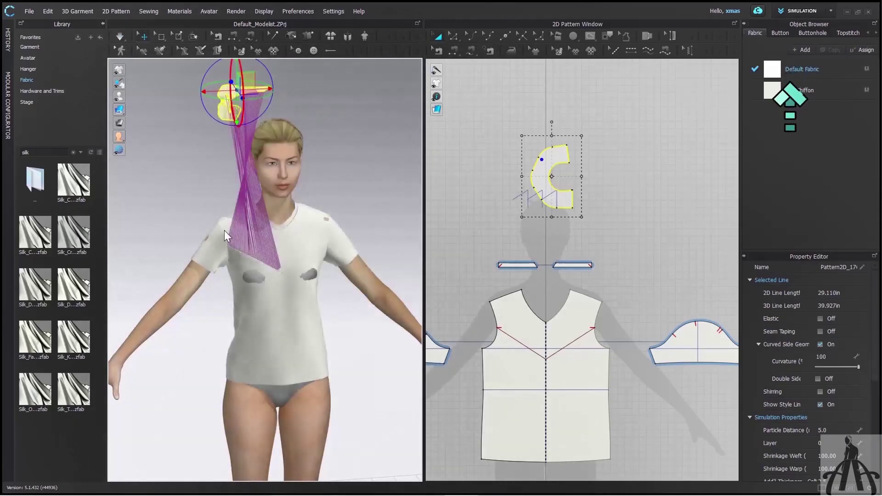